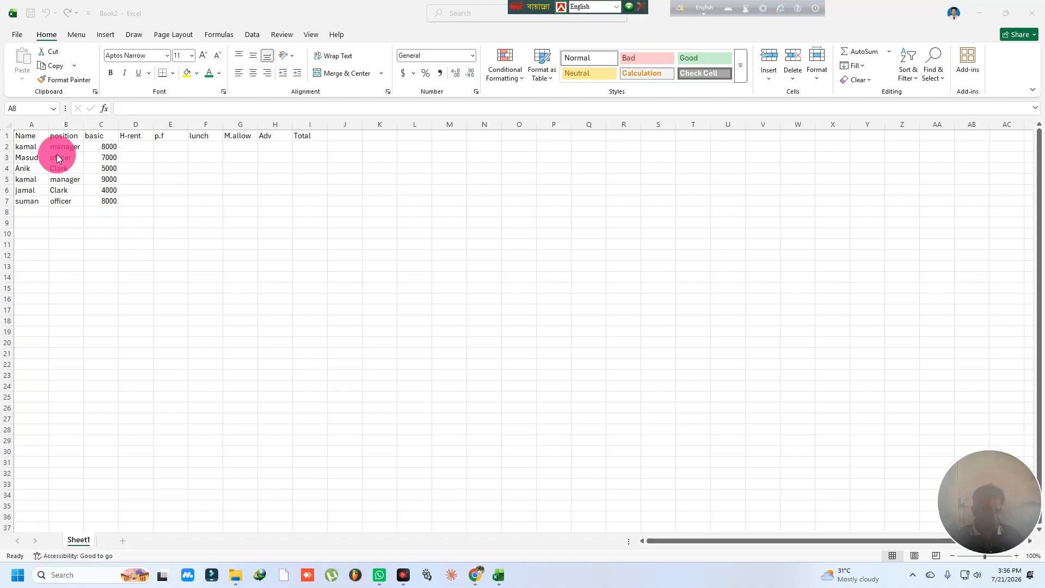
click(25, 136)
click(69, 135)
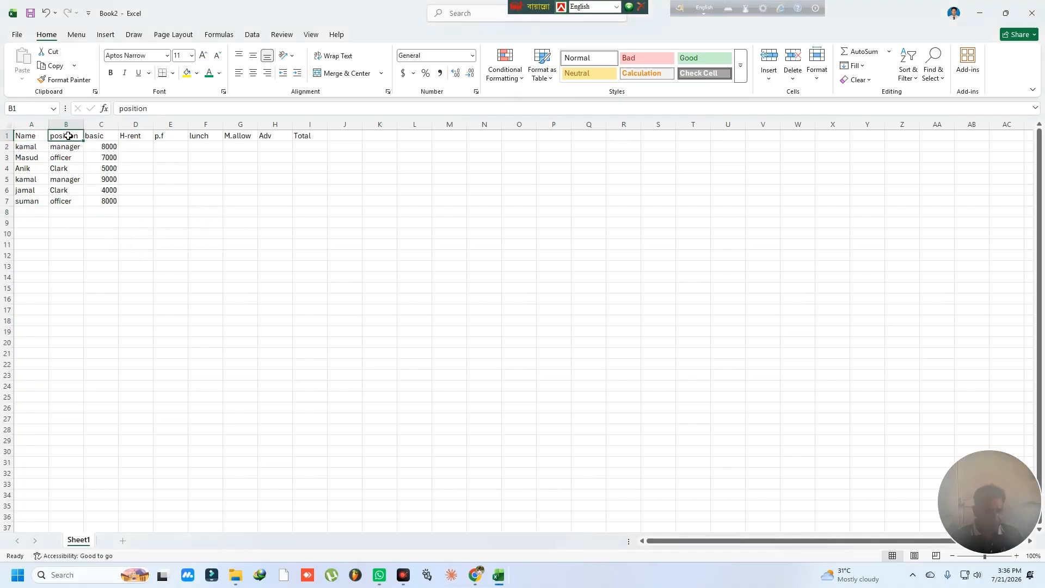
click(93, 135)
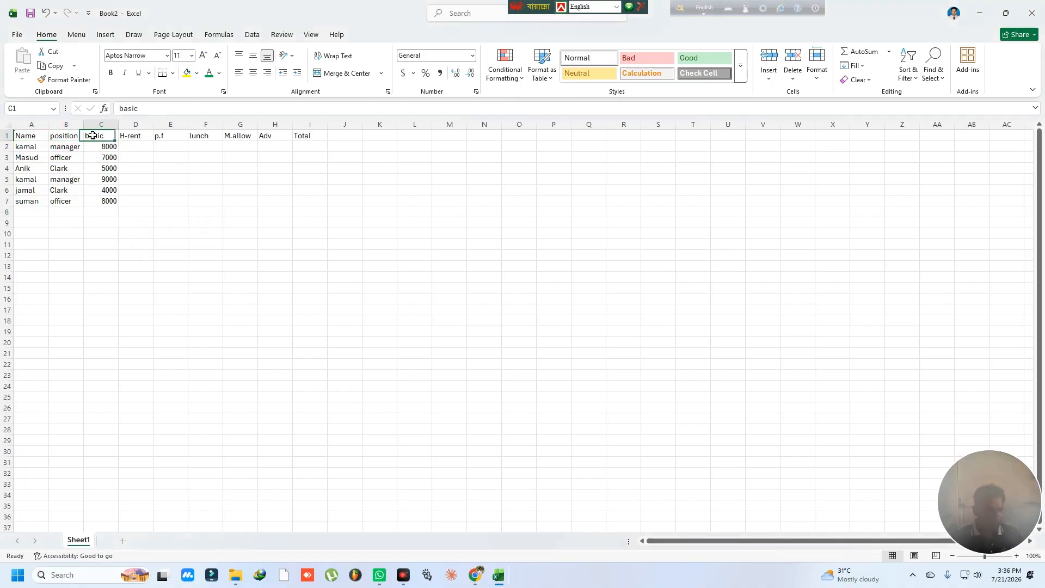
click(121, 136)
click(158, 136)
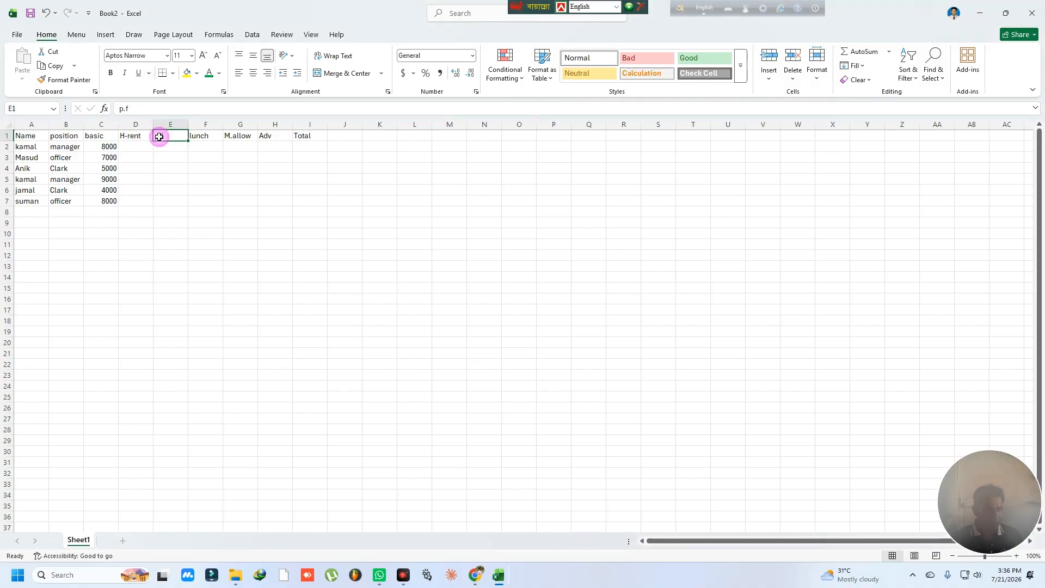
click(199, 136)
Step: Enter a lunch allowance of 100 in F2 and fill it down to F7 for all employees
click(203, 146)
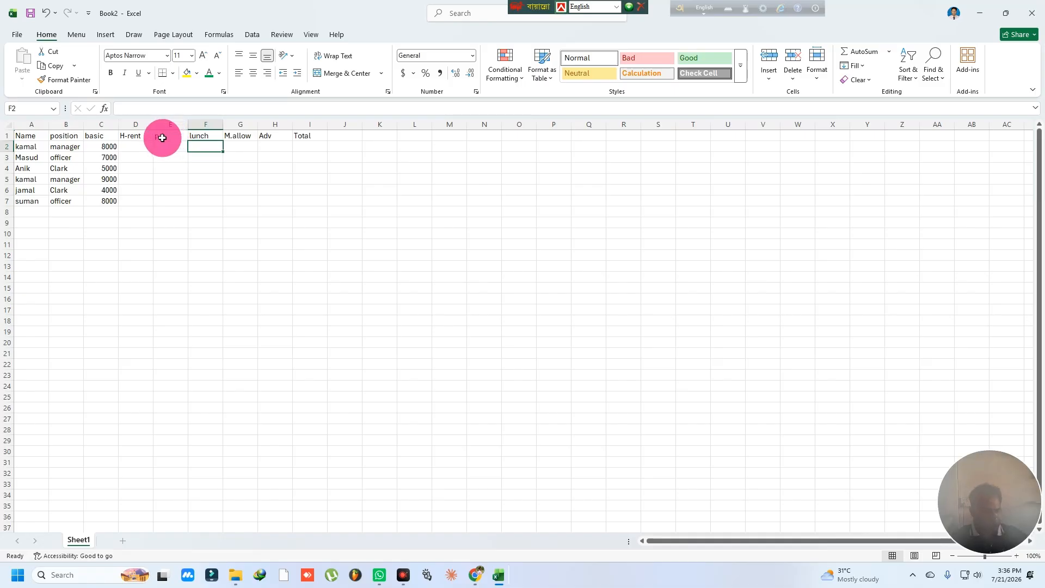
text(100)
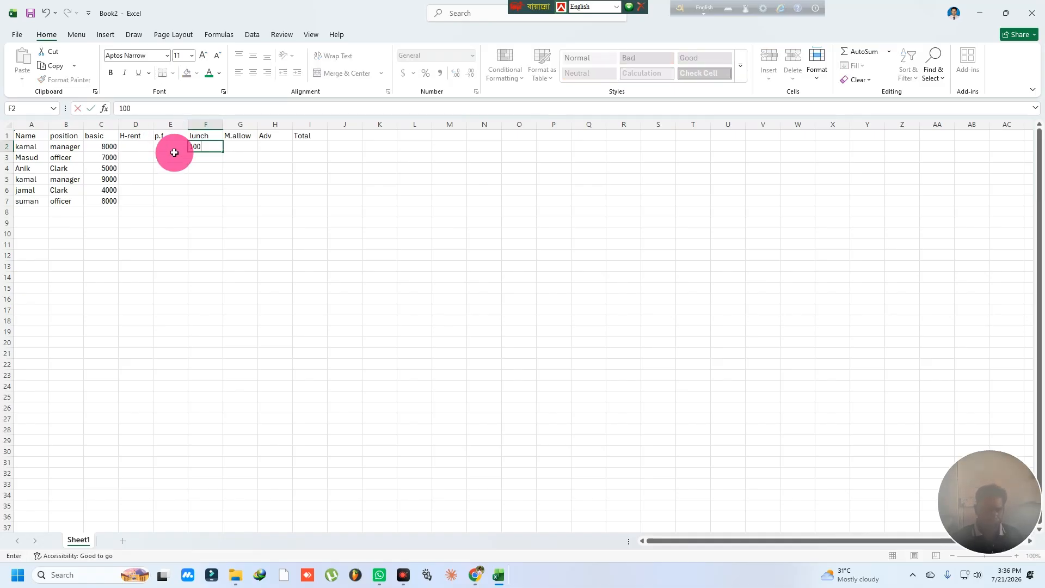
click(196, 176)
click(205, 143)
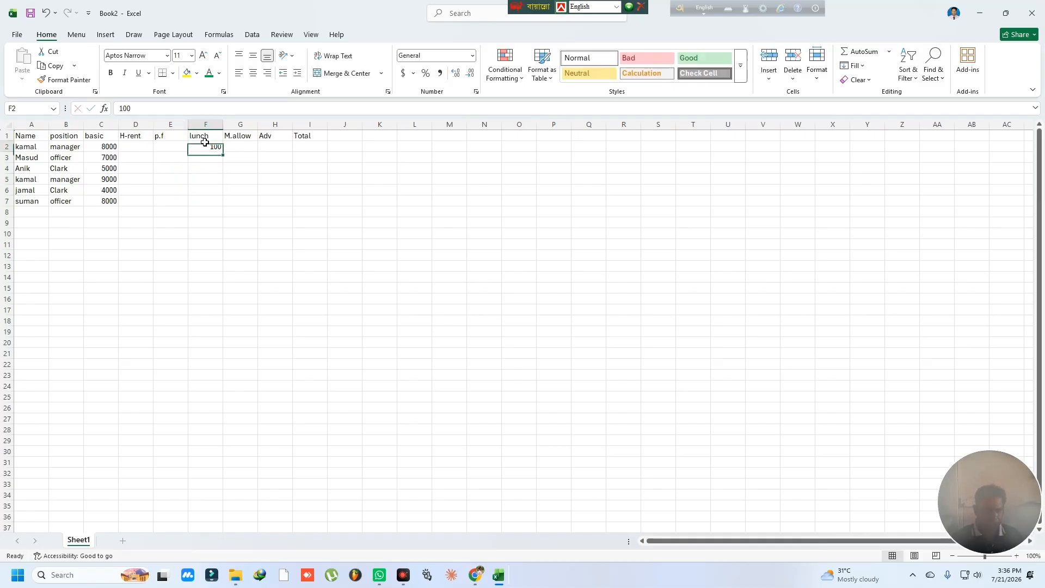
drag(223, 150, 226, 205)
Step: Enter an M.allow value of 200 in G2 and copy it down through G7
click(251, 145)
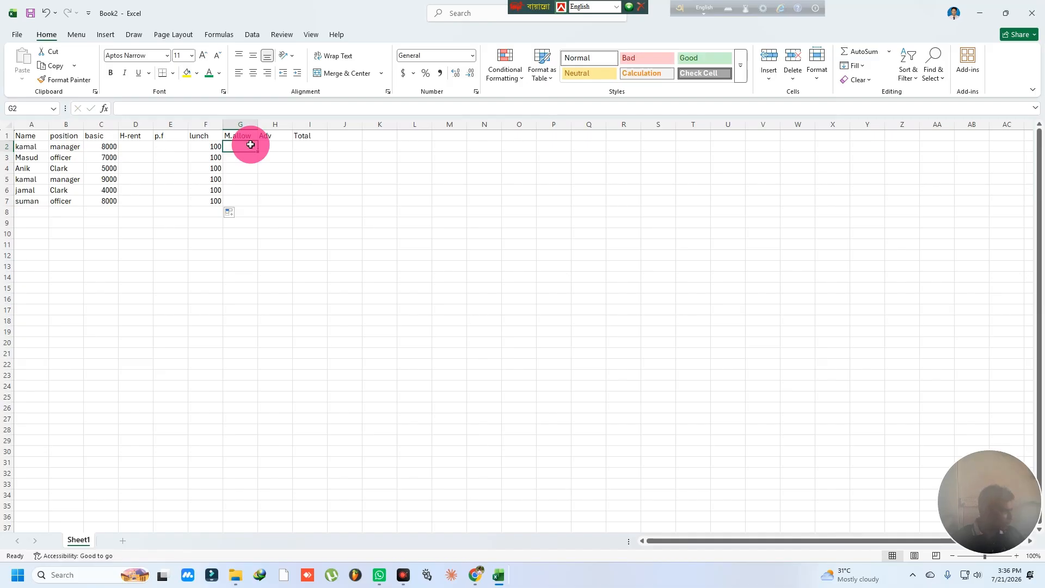
text(200)
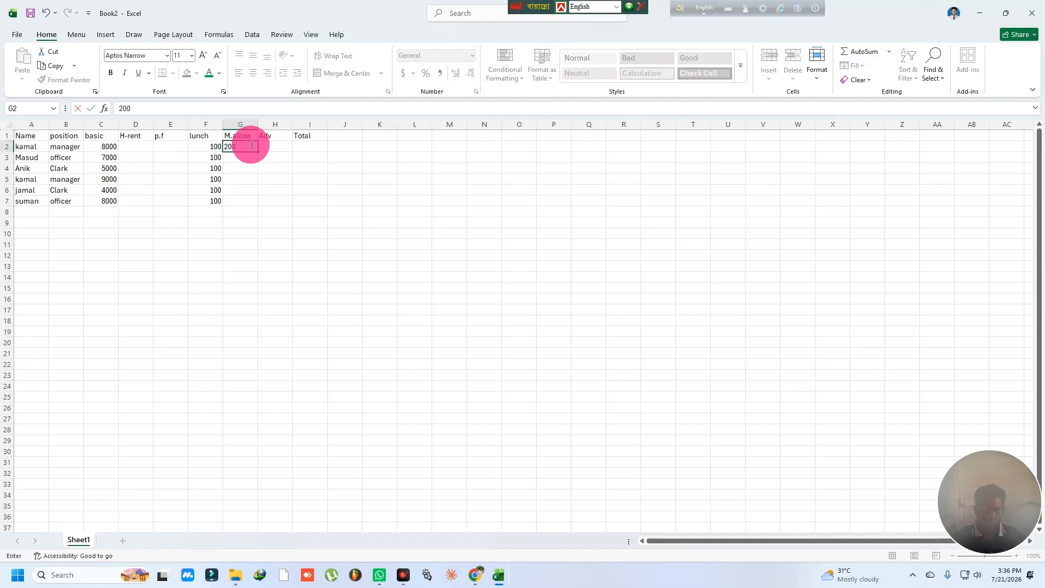
click(260, 179)
click(244, 148)
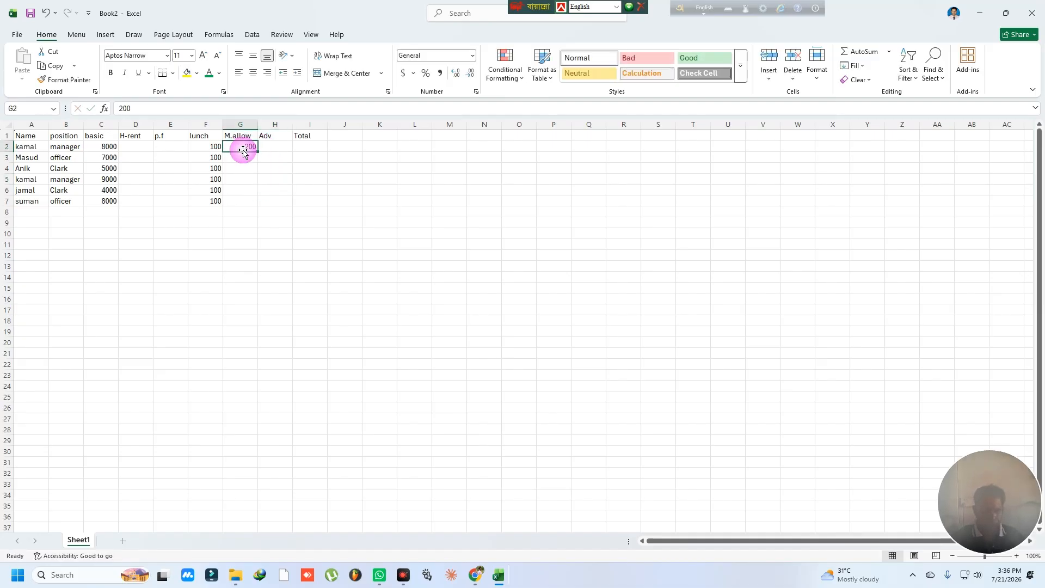
click(271, 146)
click(241, 146)
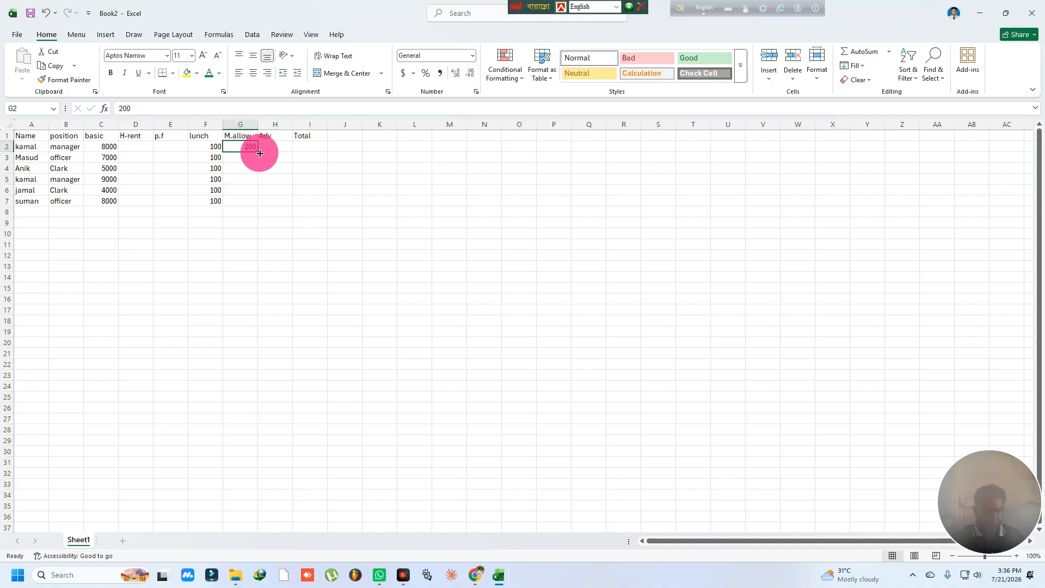
drag(257, 151, 260, 205)
Step: Enter advances in the Adv column: 500 in H3 and 1000 in H6
click(275, 168)
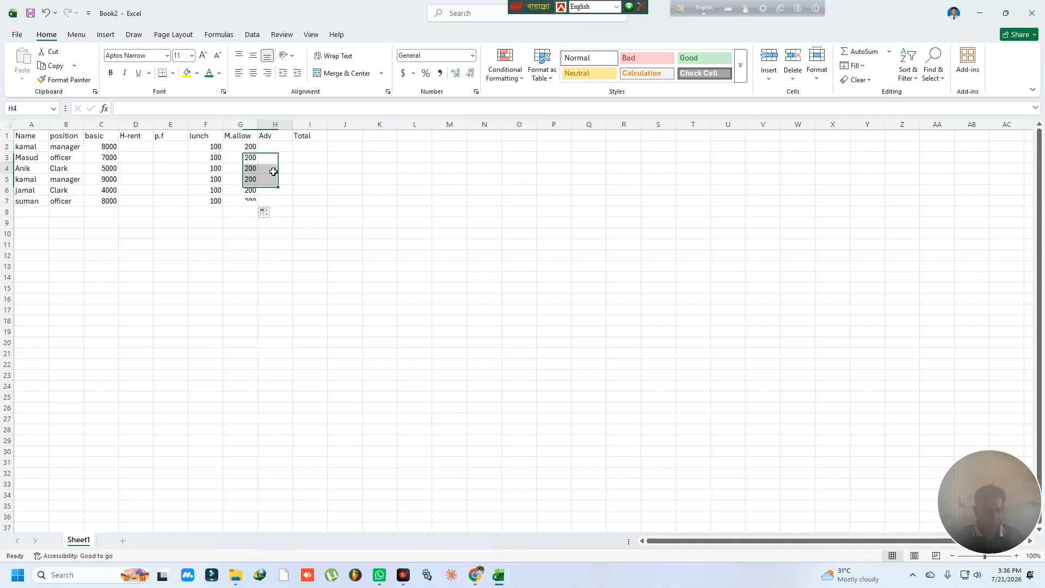
click(280, 158)
text(500)
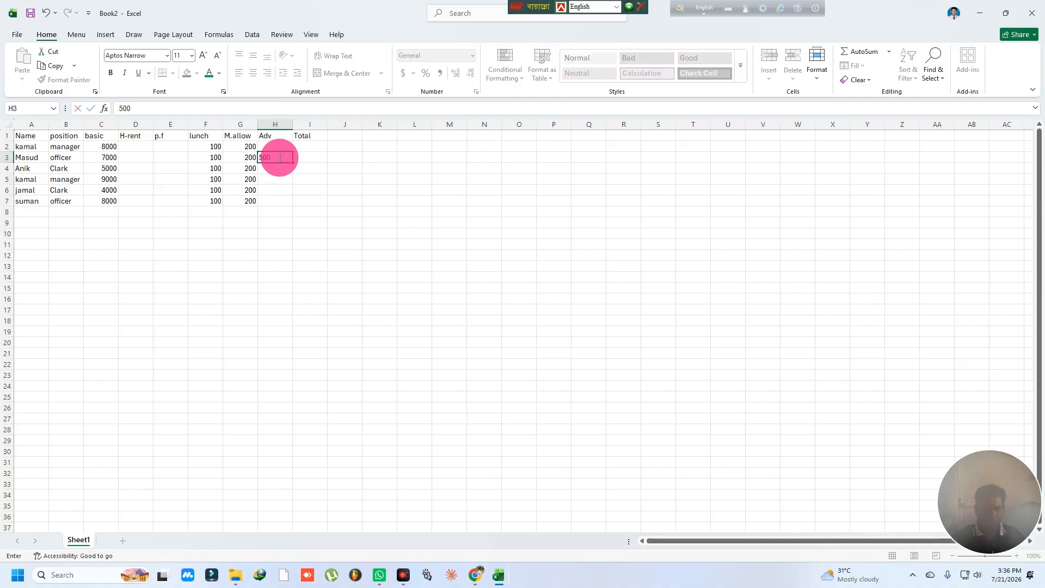
click(279, 188)
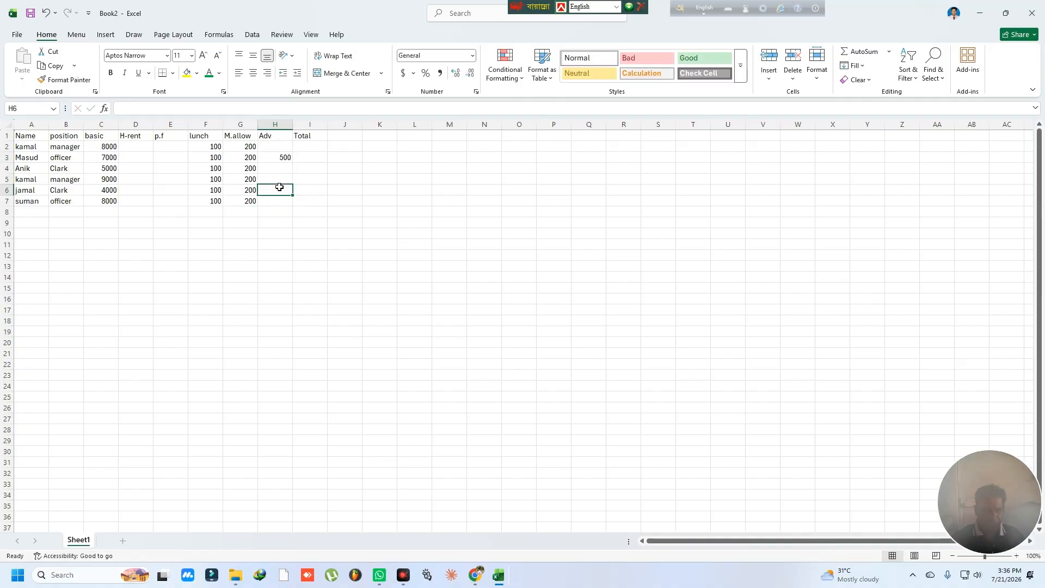
text(1000)
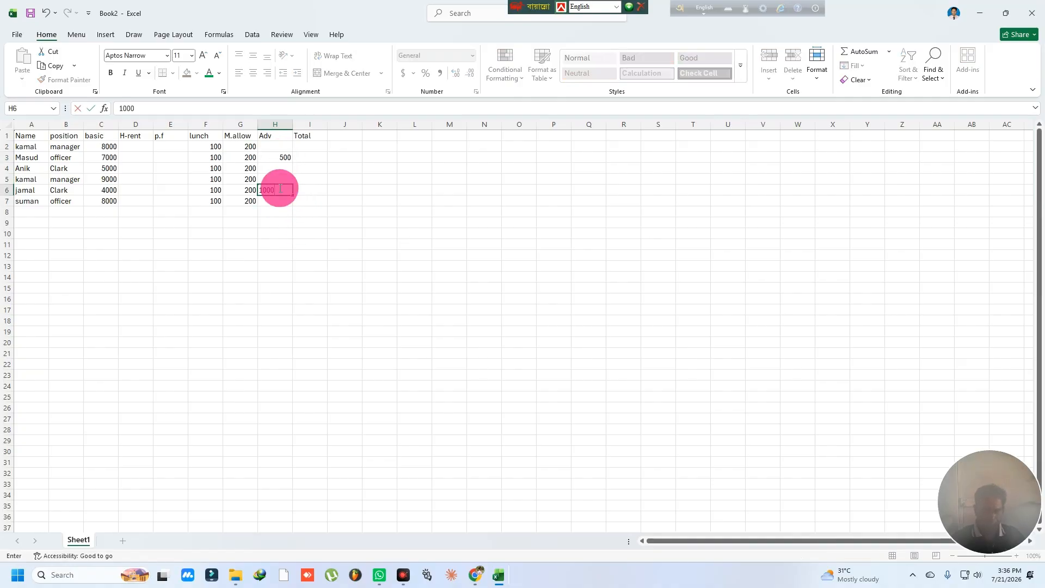
click(302, 215)
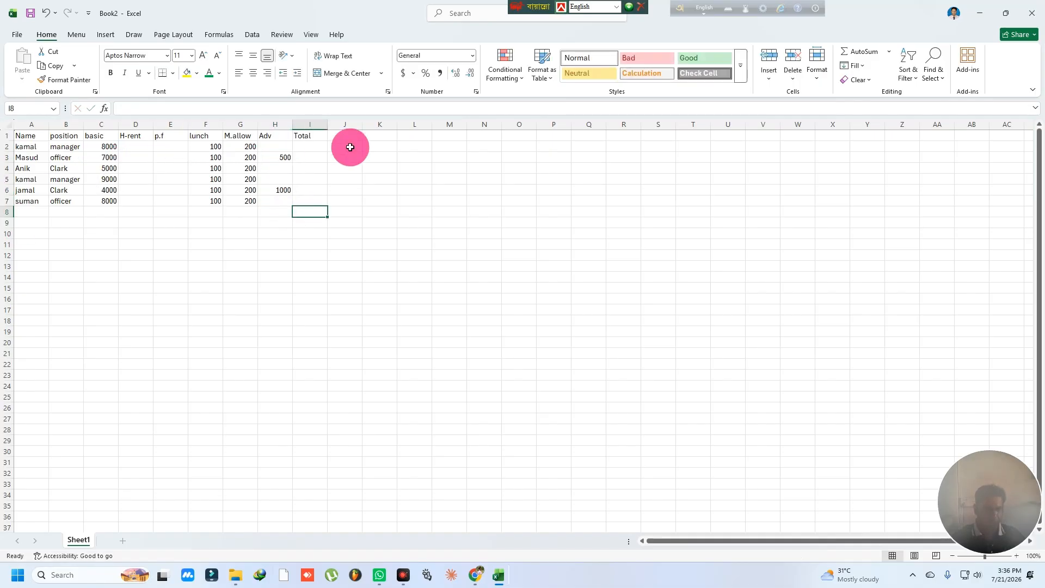
click(307, 147)
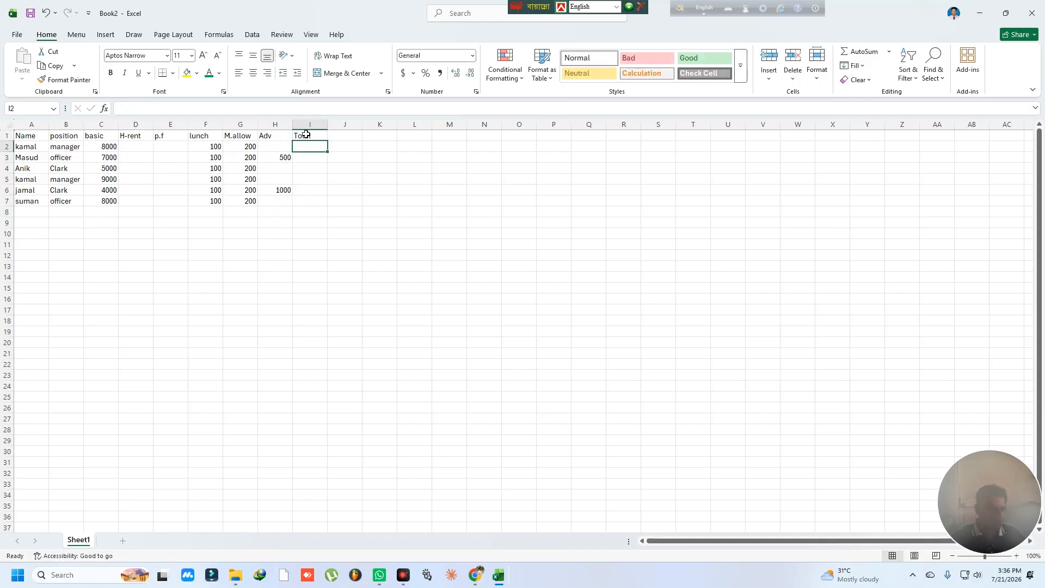
click(306, 136)
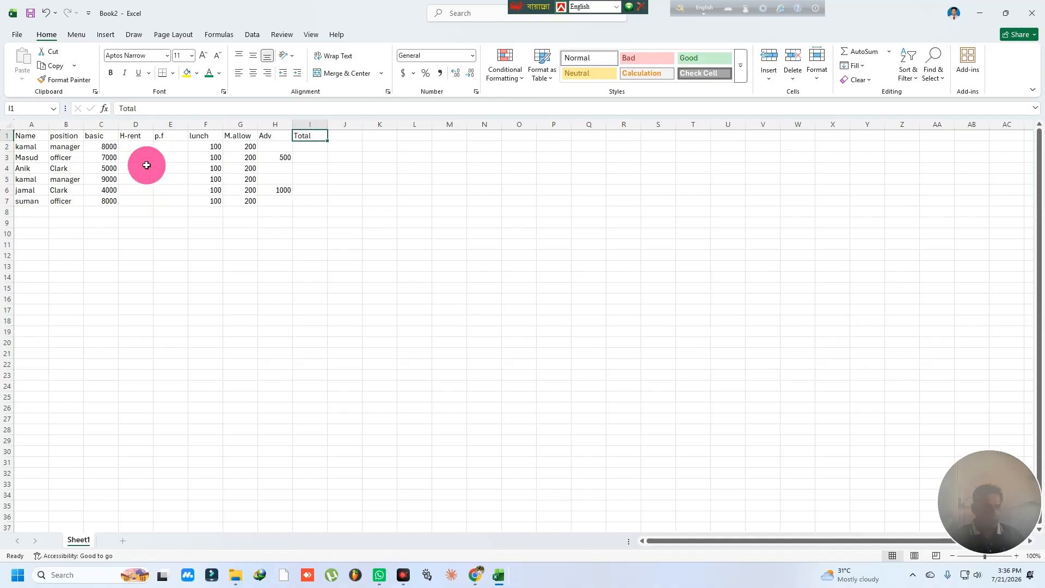
click(136, 136)
Step: Change the font colour of the header row A1:I1 to the standard Red
click(26, 137)
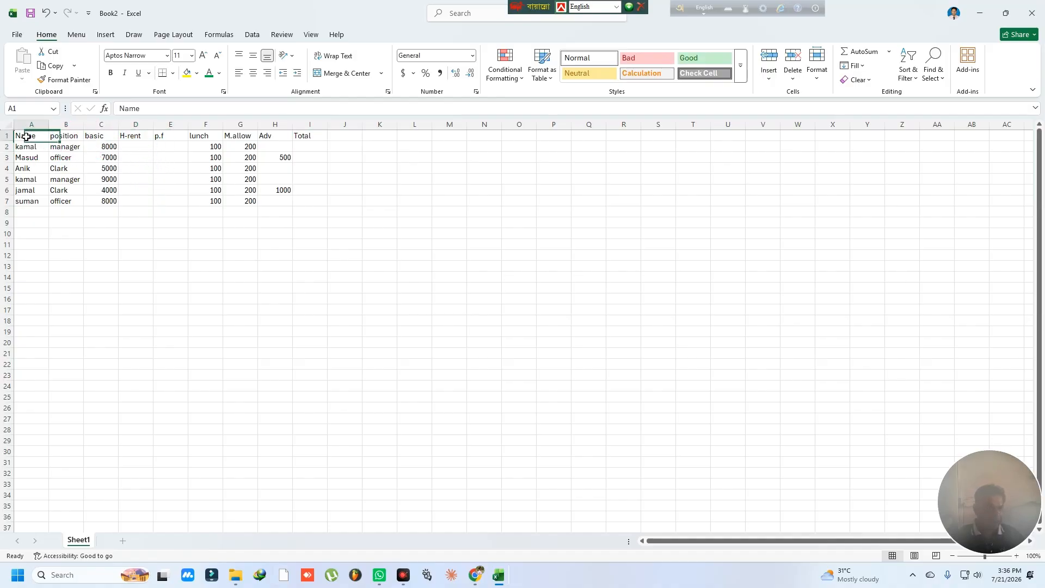
drag(26, 136, 303, 135)
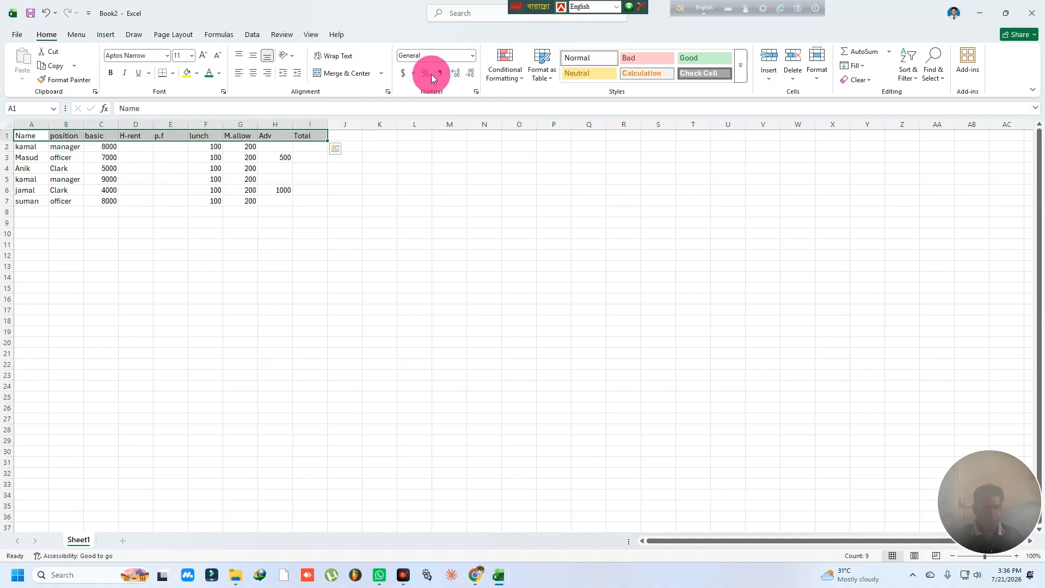
click(202, 74)
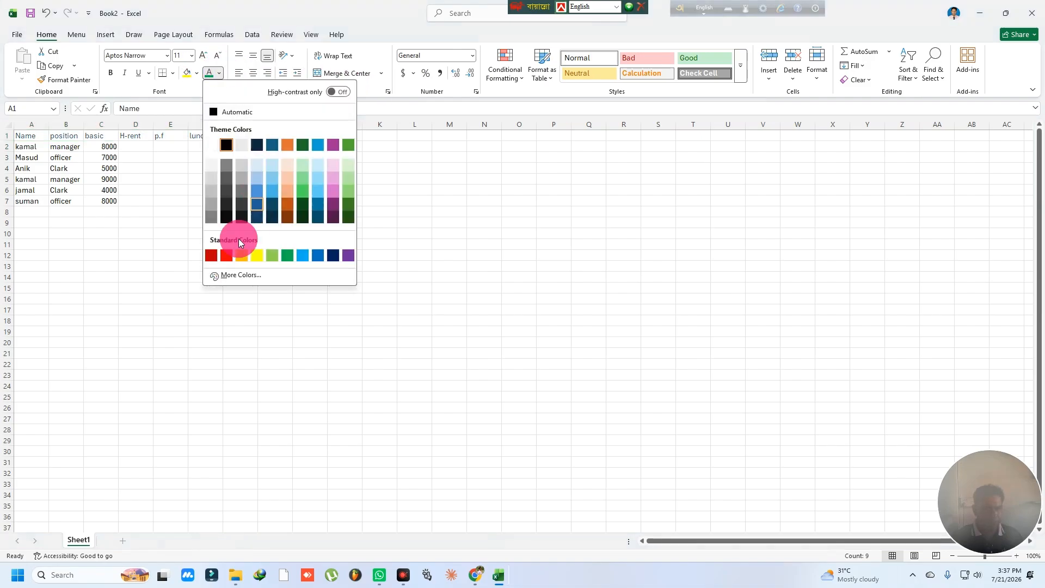
click(220, 255)
click(136, 212)
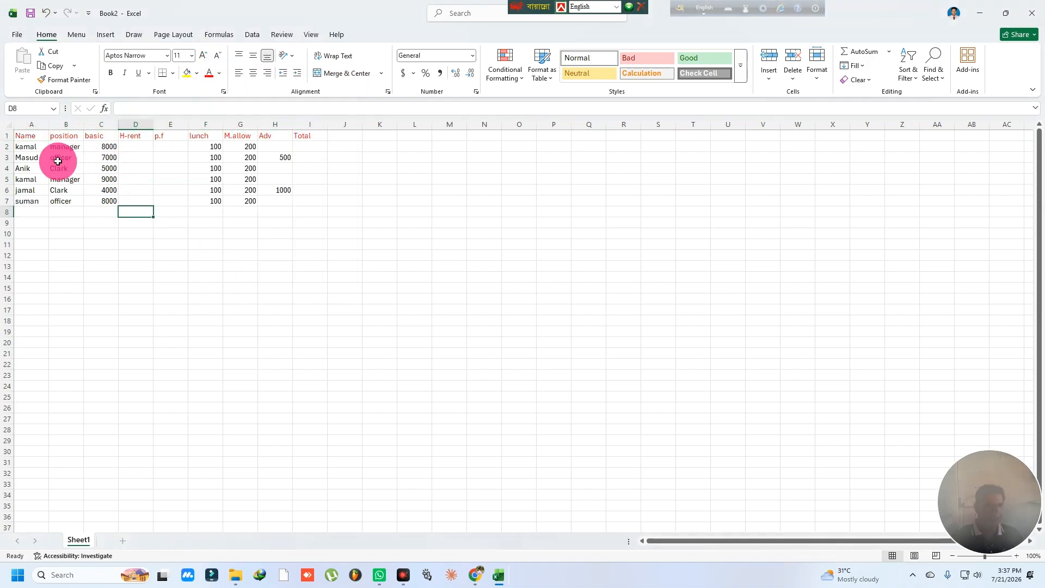
click(25, 147)
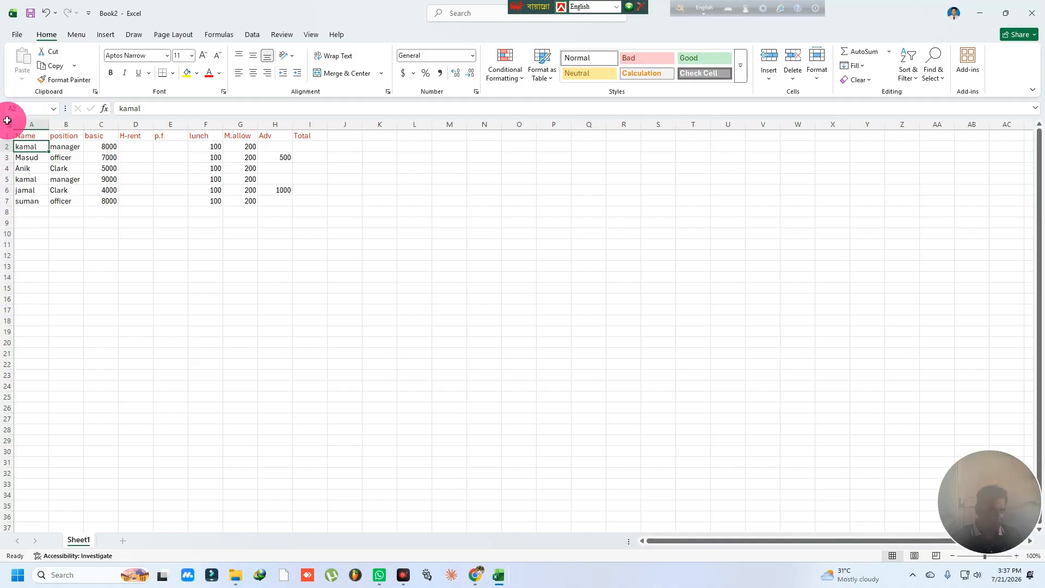
click(306, 148)
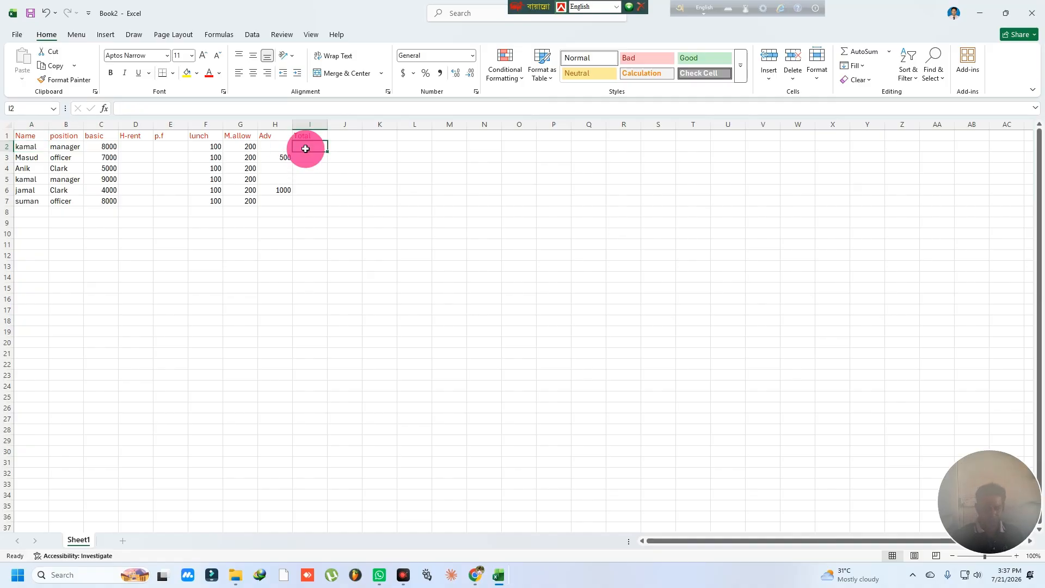
click(132, 146)
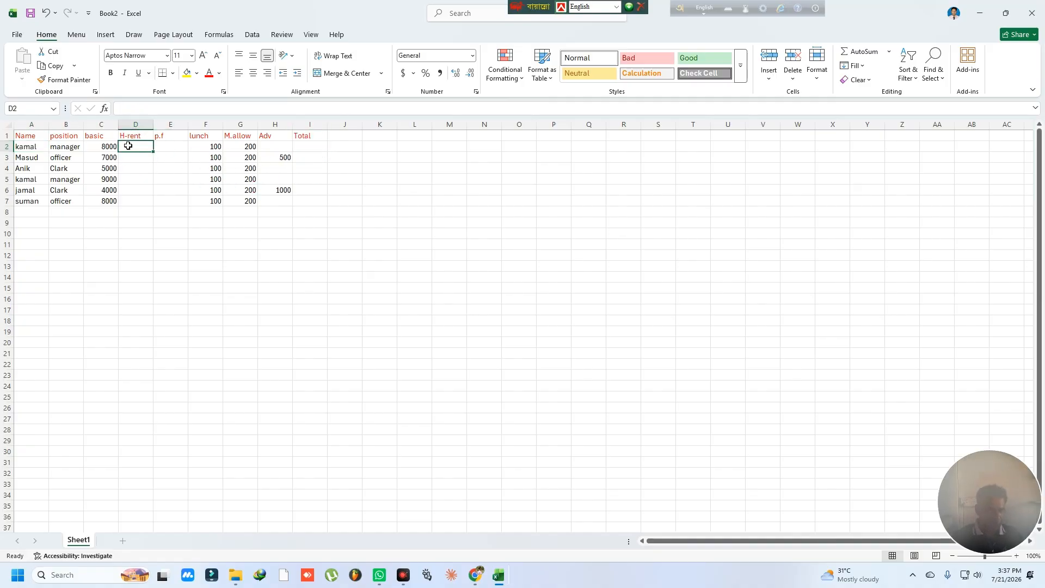
Step: Change the font colour of the "basic" header in C1 to the standard Green
click(95, 136)
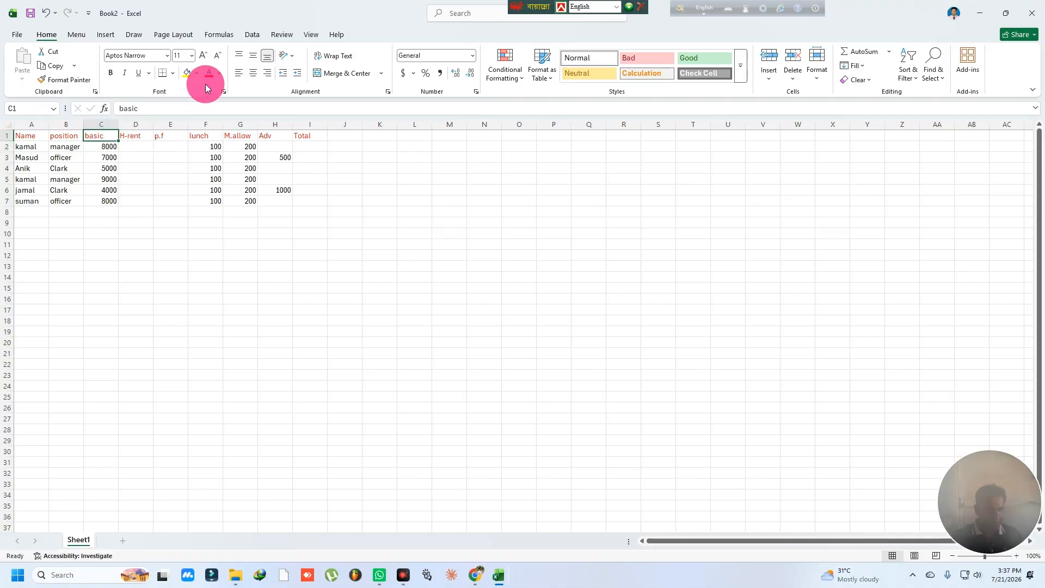
click(217, 73)
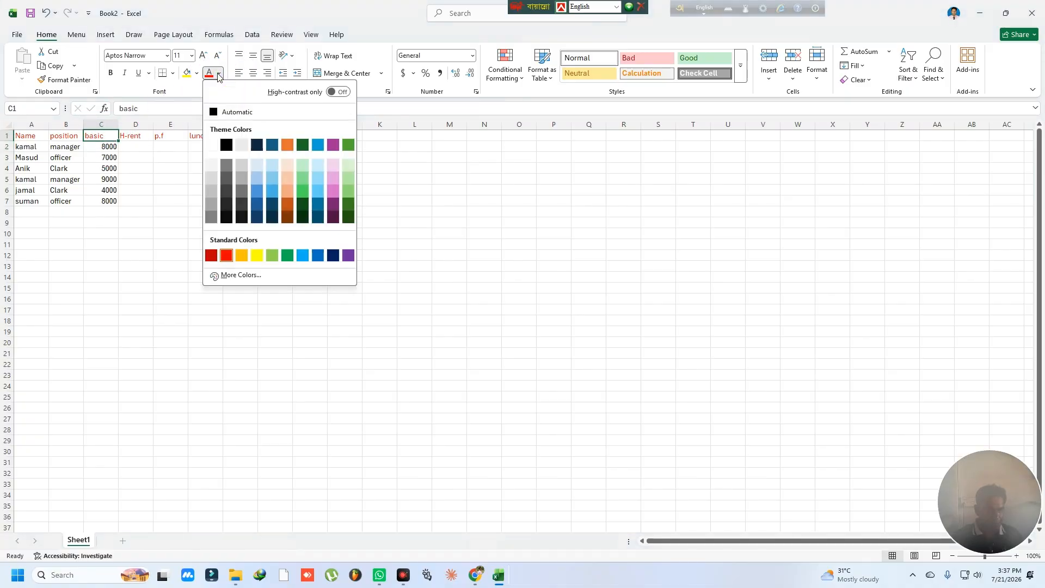
click(287, 256)
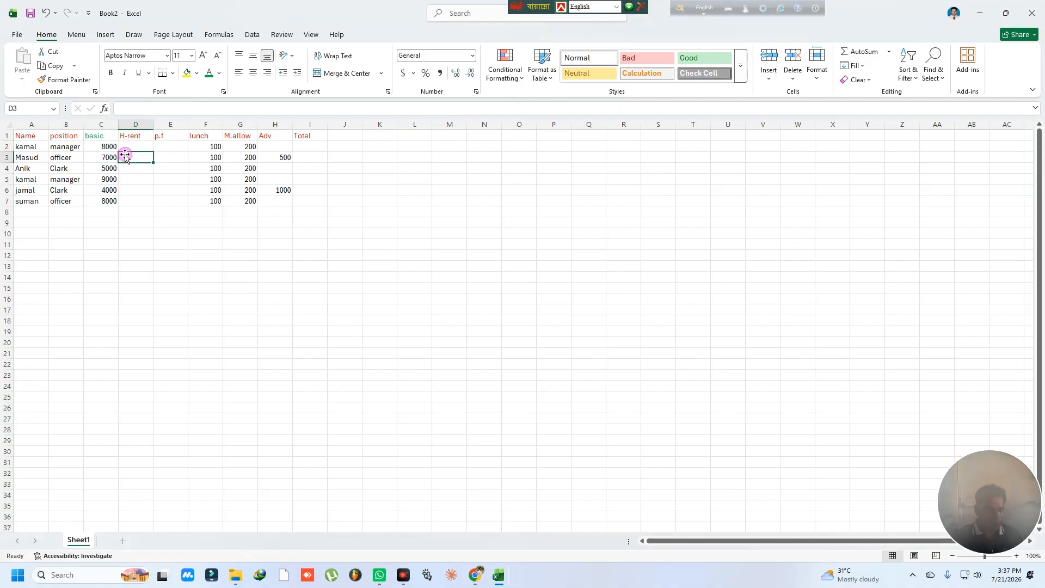
Step: Calculate H-rent as 20% of basic with =C2*20% in D2 and fill the formula down to D7
click(134, 146)
click(133, 145)
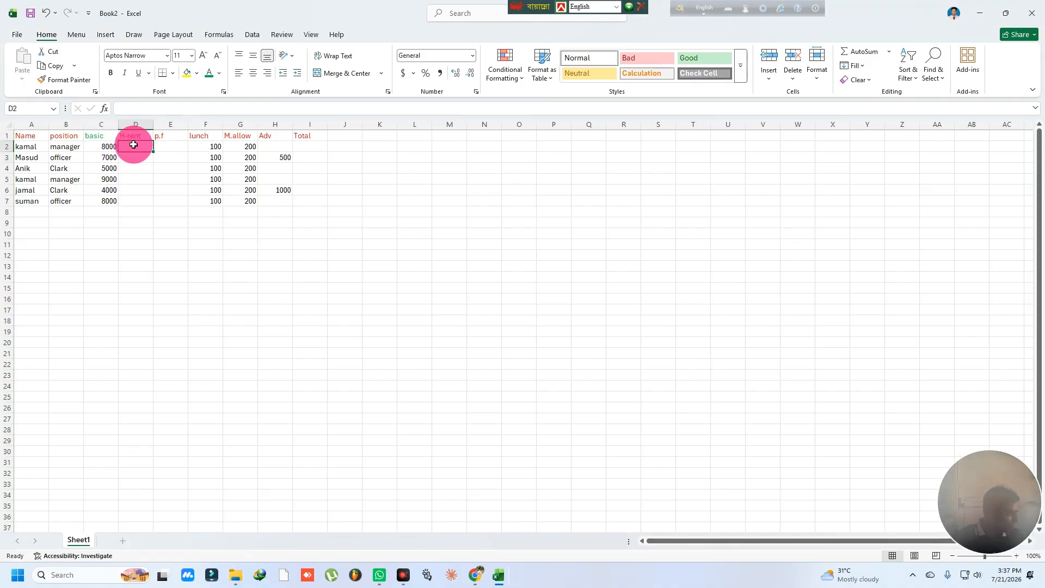
text(=)
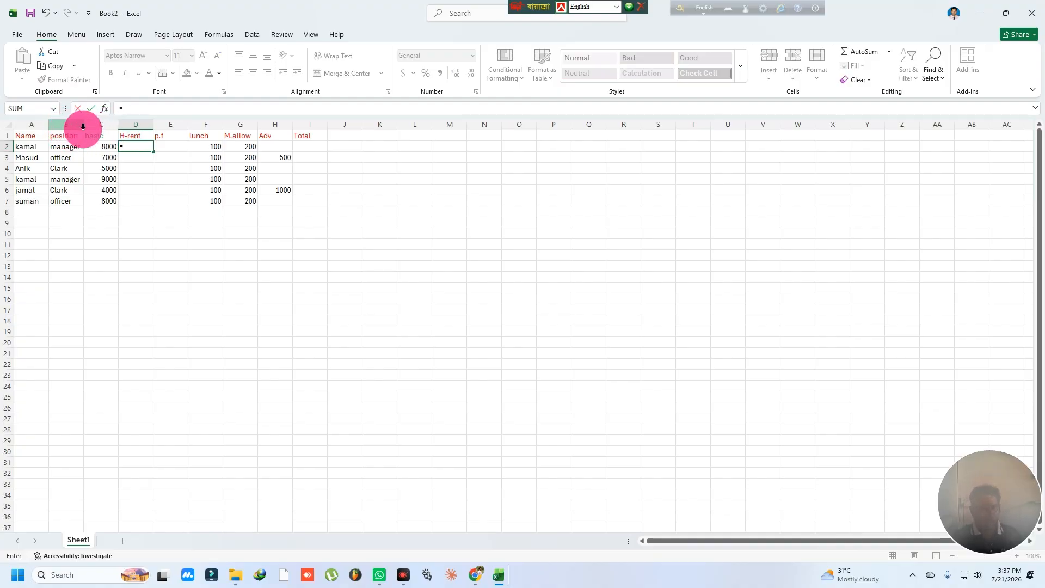
text(c)
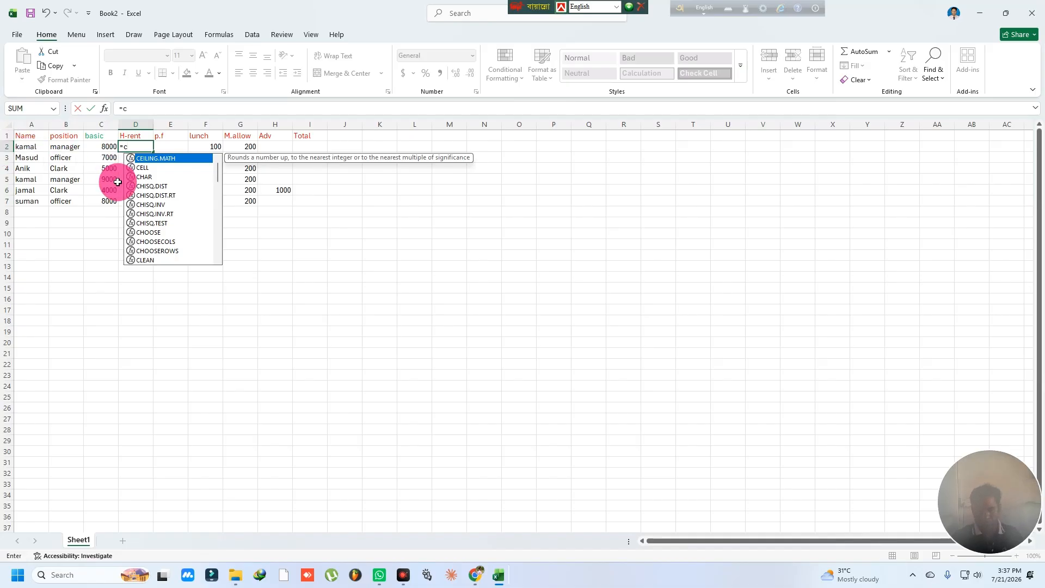
text(2*20%)
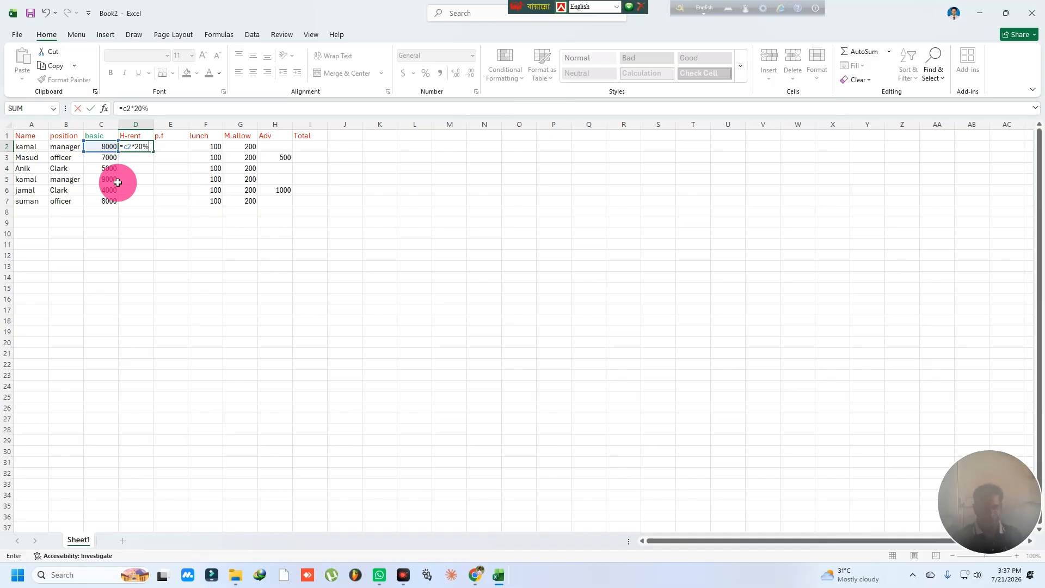
key(Return)
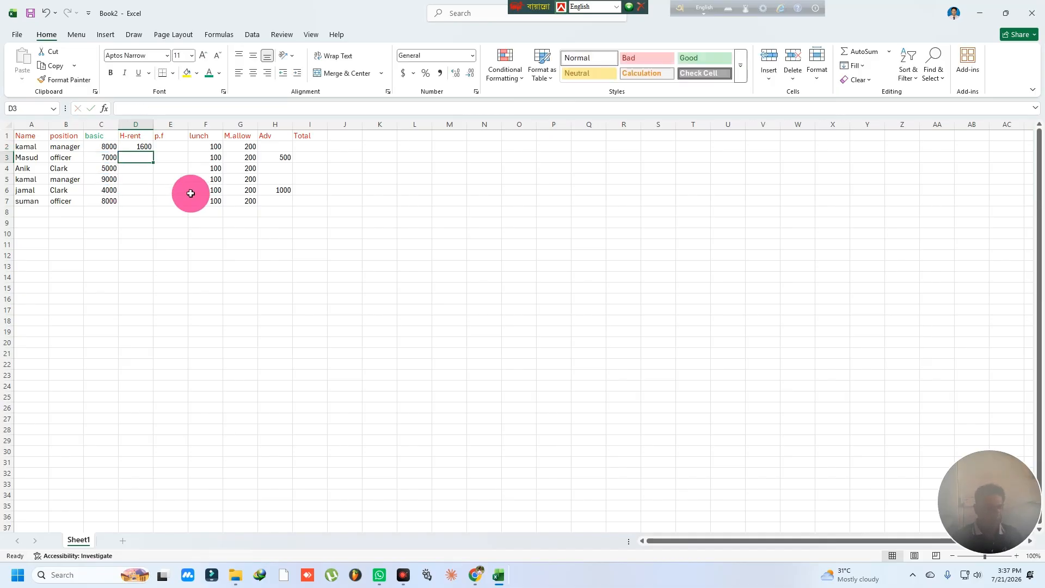
click(141, 144)
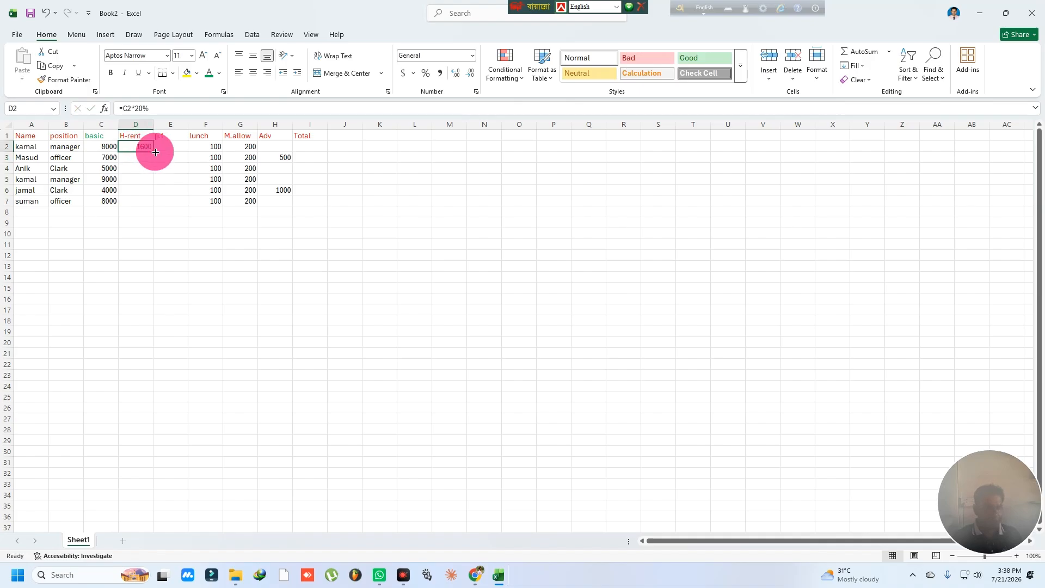
drag(153, 151, 154, 209)
click(192, 278)
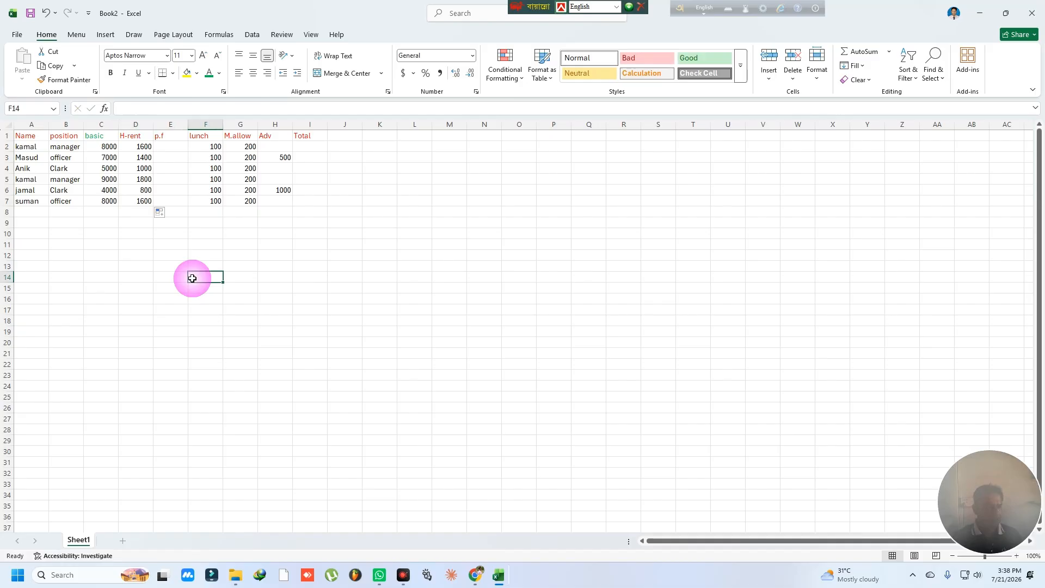
Step: Calculate p.f as 5% of basic with =C2*5% in E2 and fill the formula down to E7
click(168, 145)
click(170, 147)
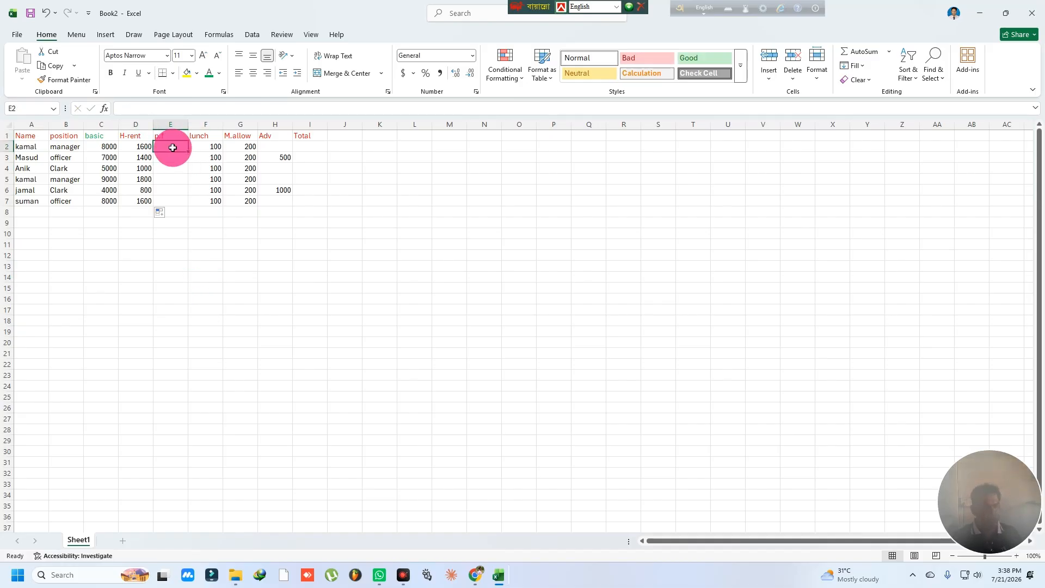
text(=)
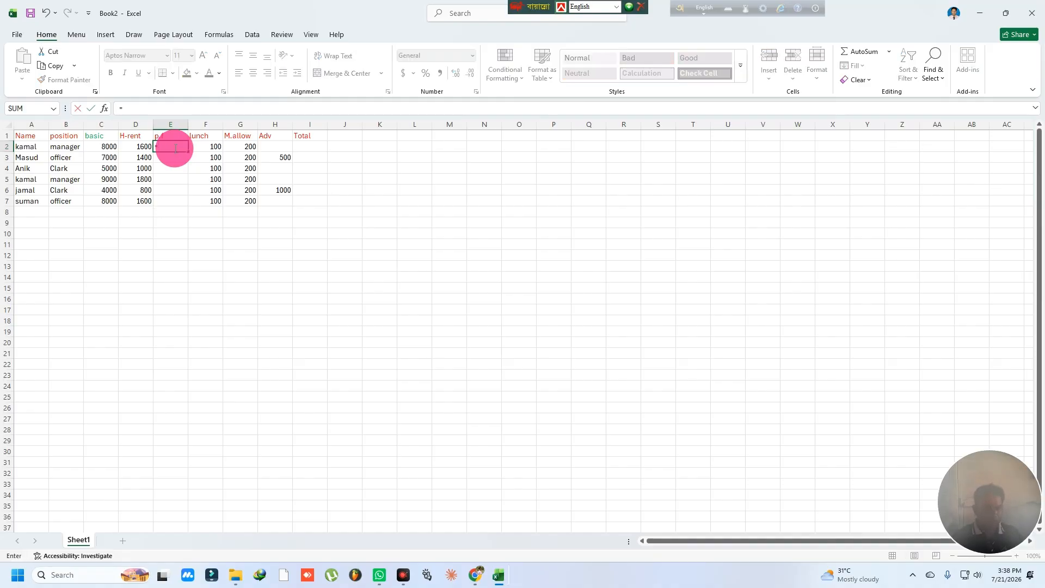
text(c)
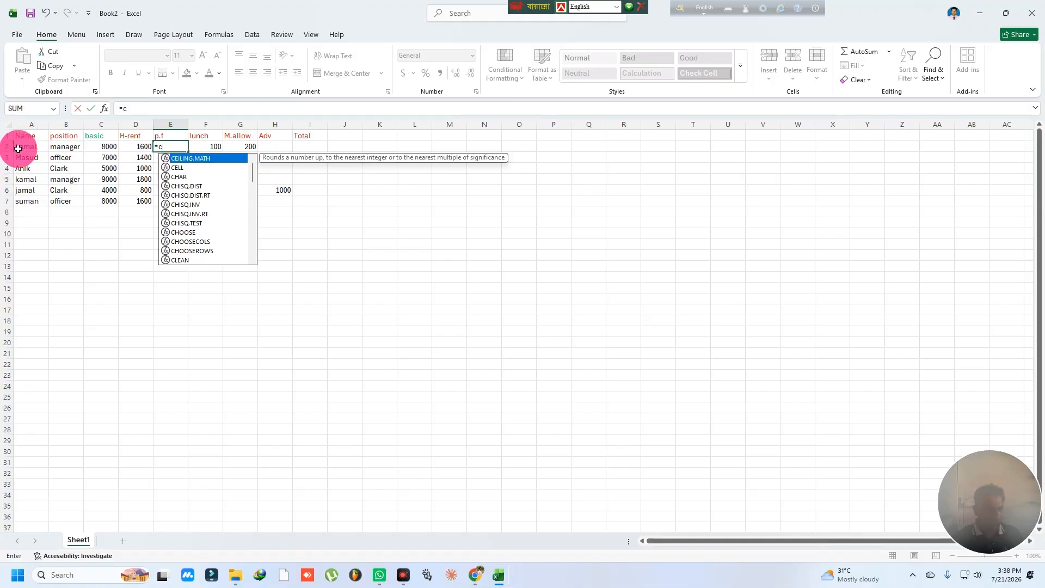
text(2*5%)
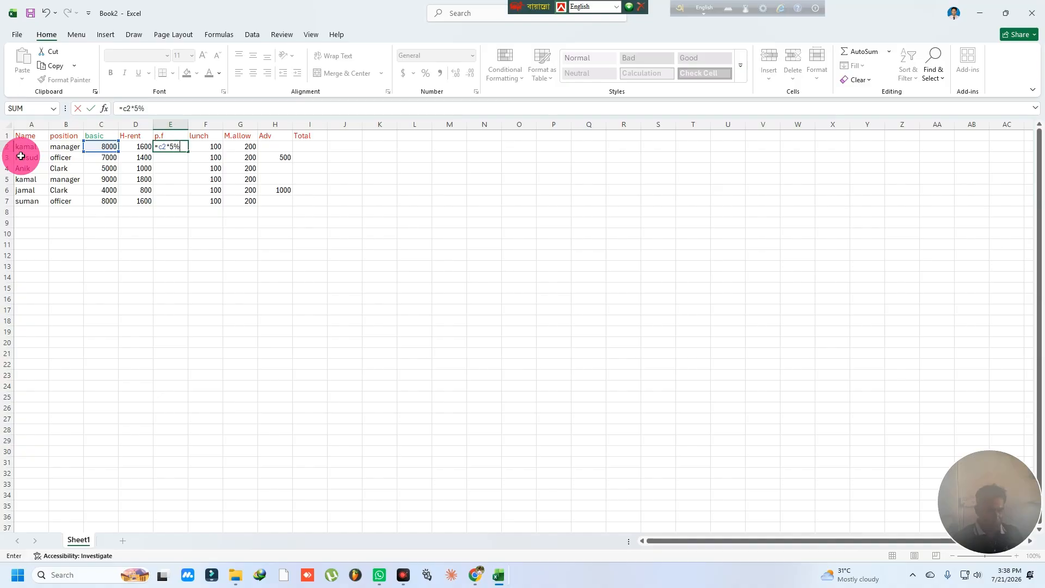
key(Return)
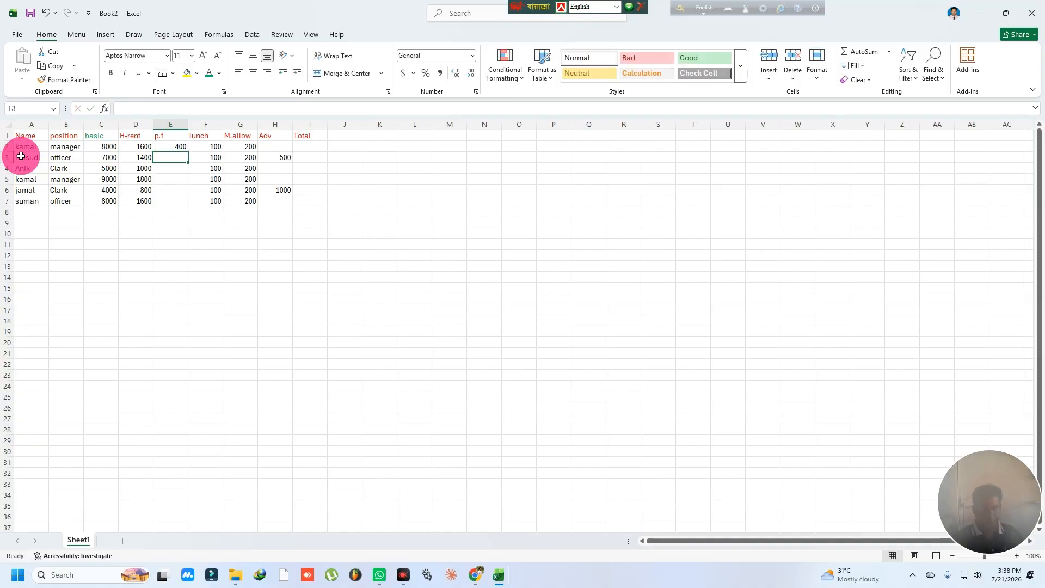
click(175, 145)
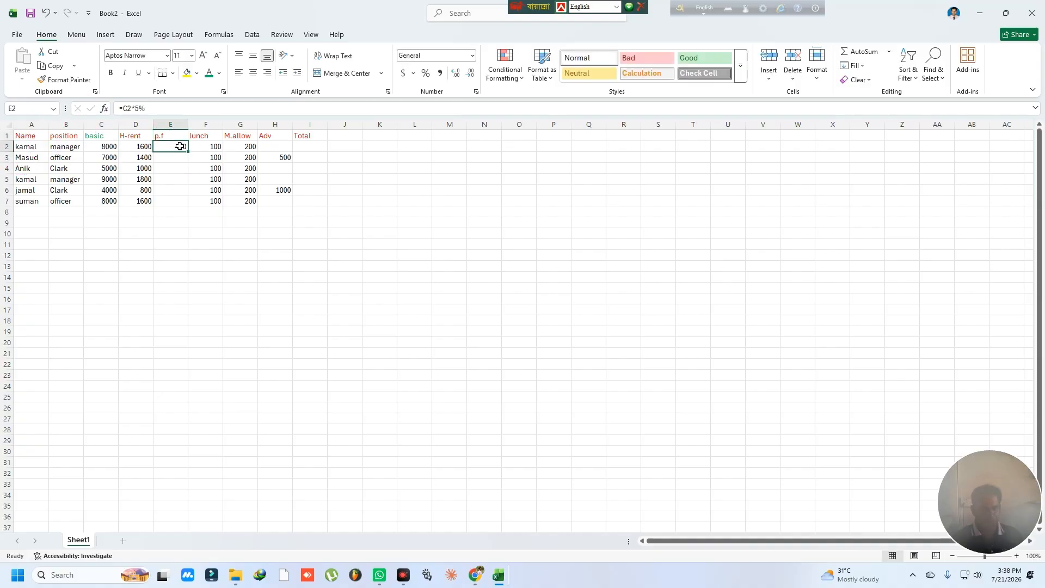
drag(188, 152, 186, 204)
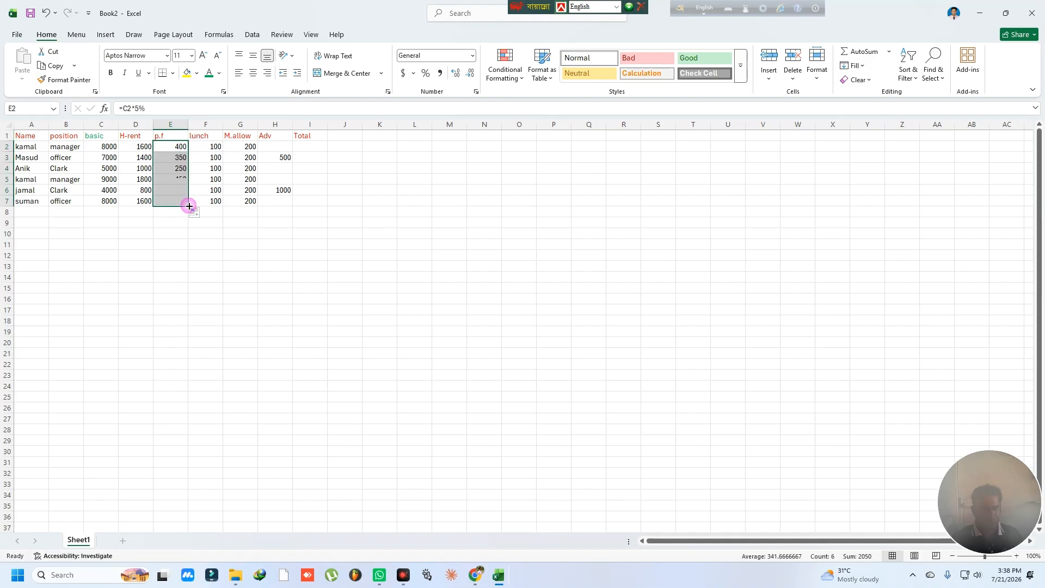
click(215, 147)
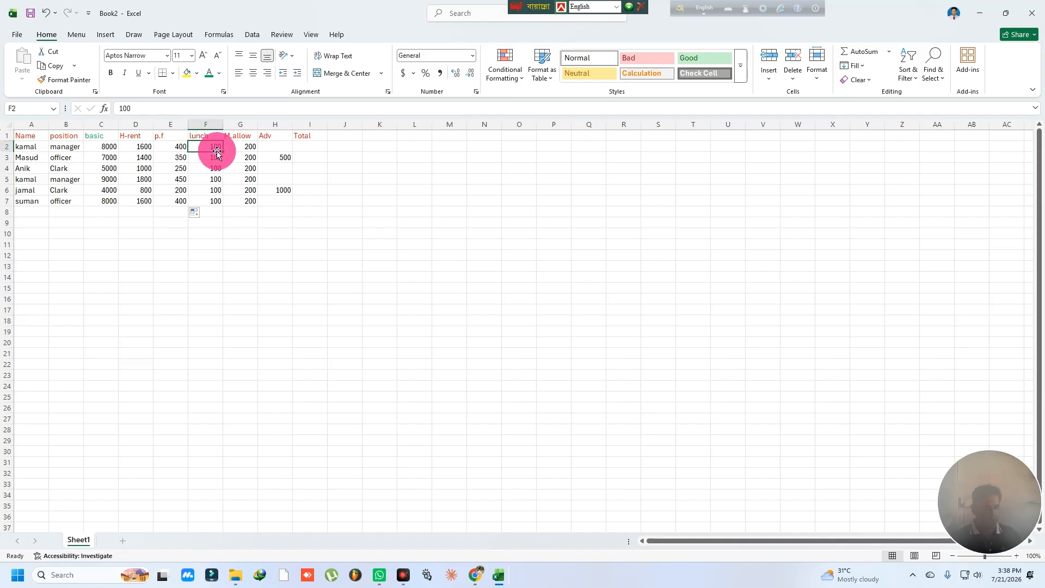
click(246, 146)
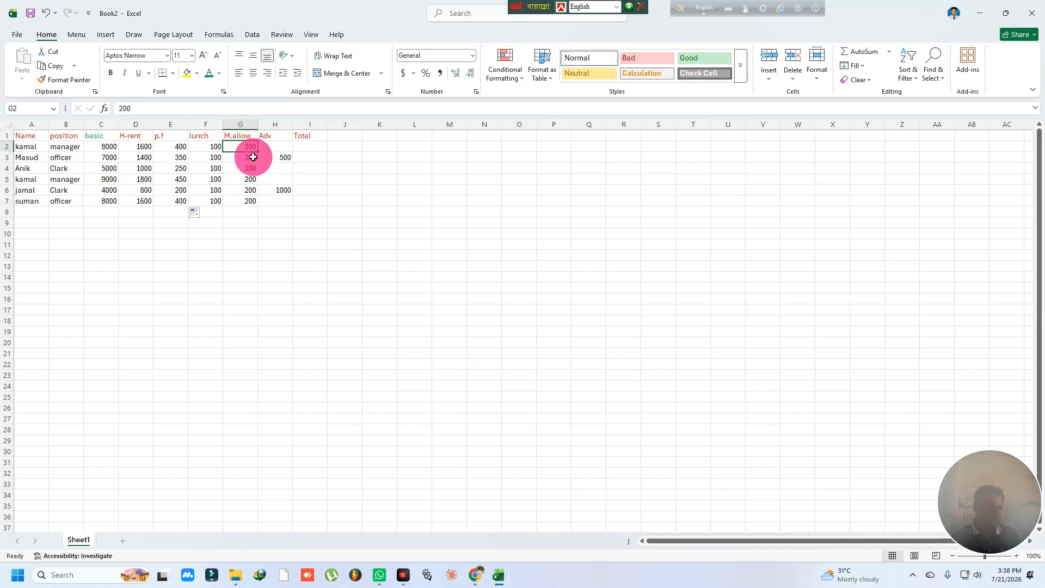
click(212, 147)
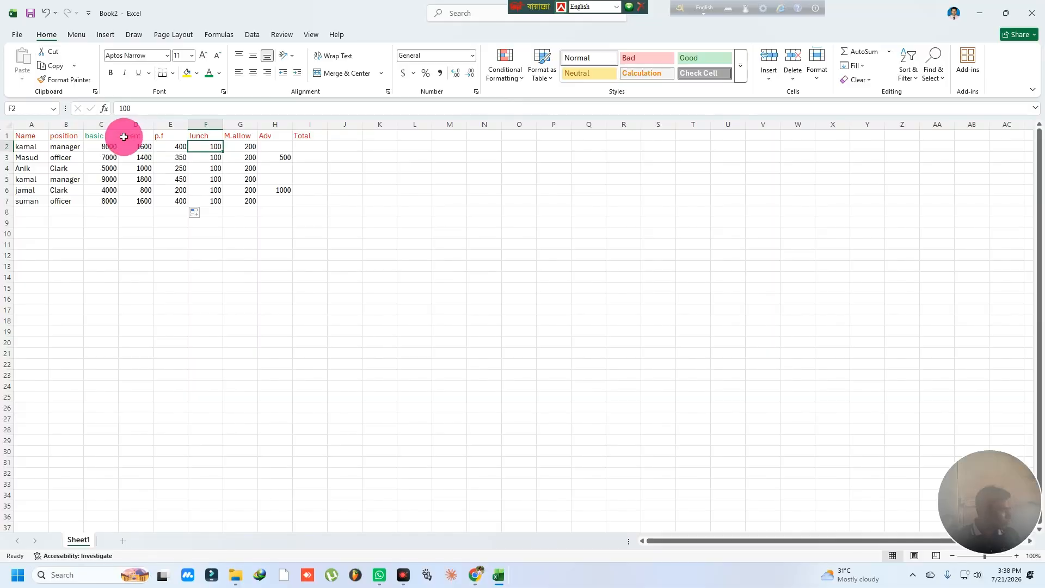
click(255, 291)
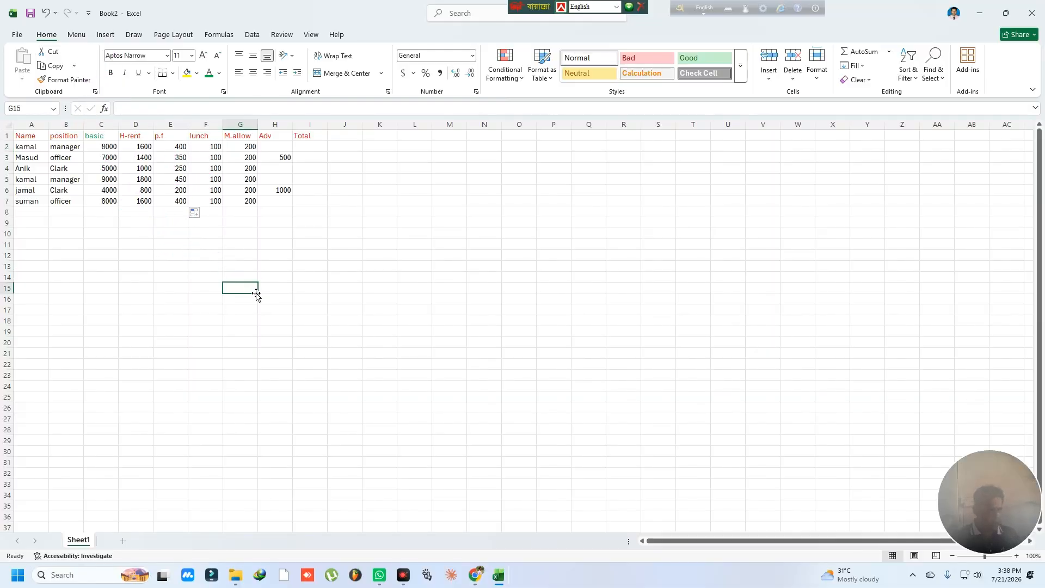
Step: Enter the formula =C2+D2-E2+F2+G2-H2 in I2 to calculate the first employee's total
click(309, 147)
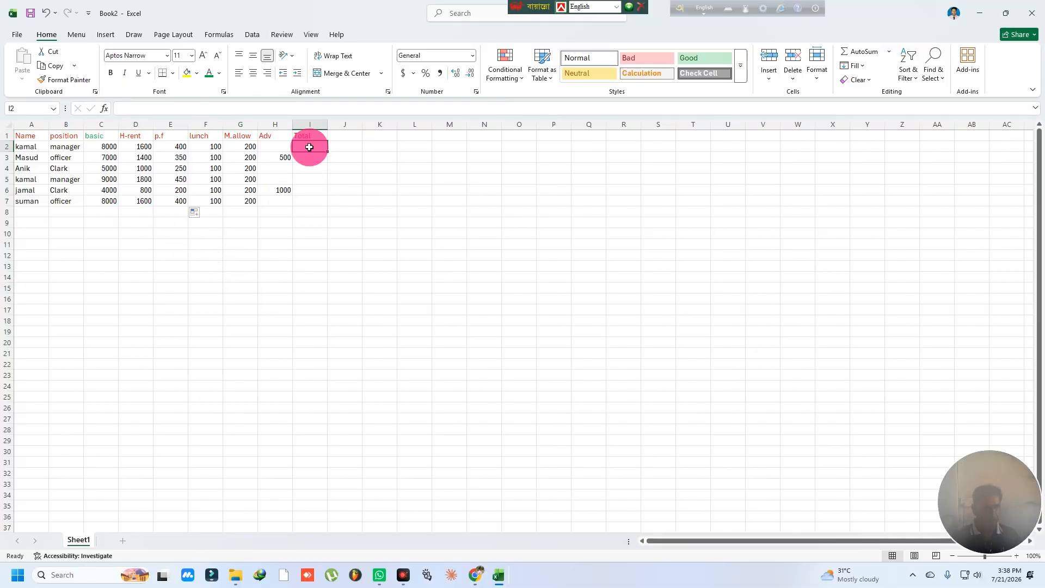
text(=)
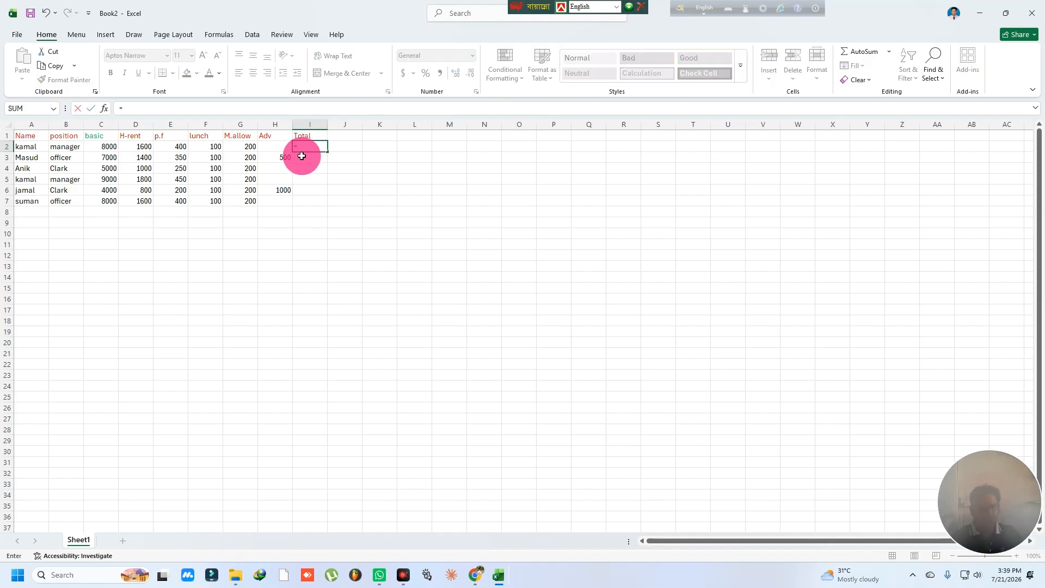
text(c)
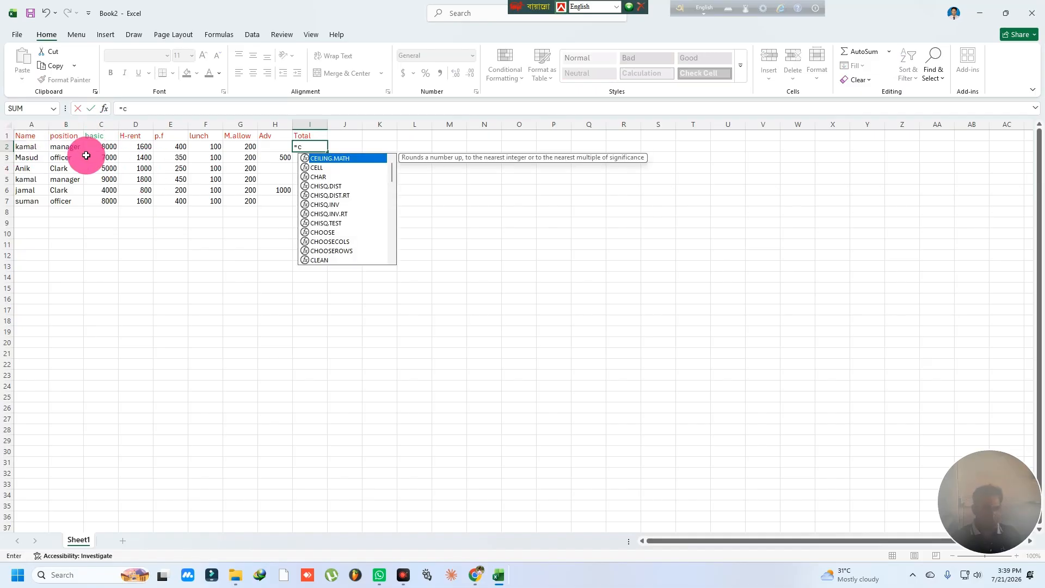
text(+)
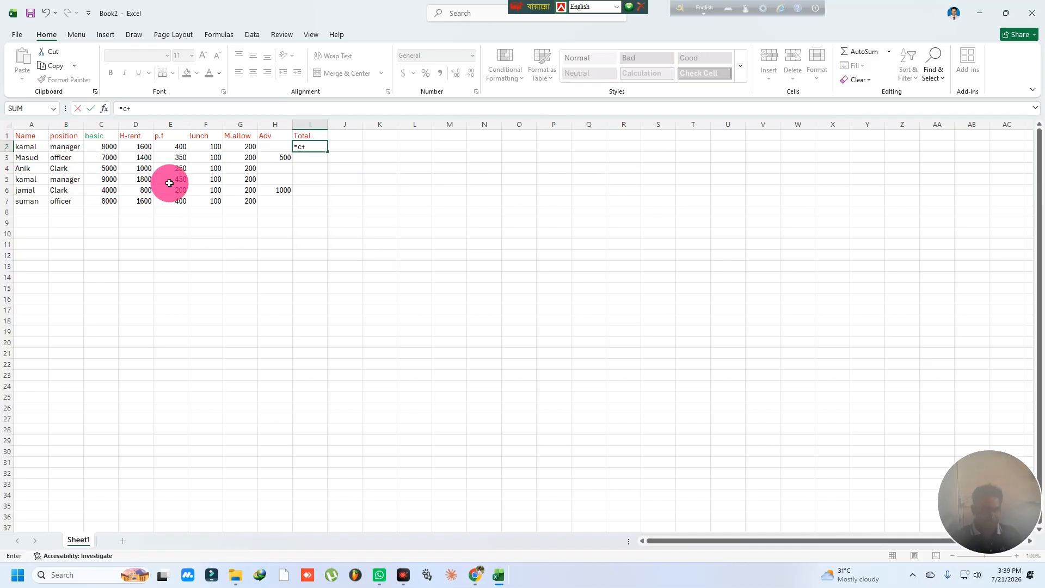
key(BackSpace)
text(2)
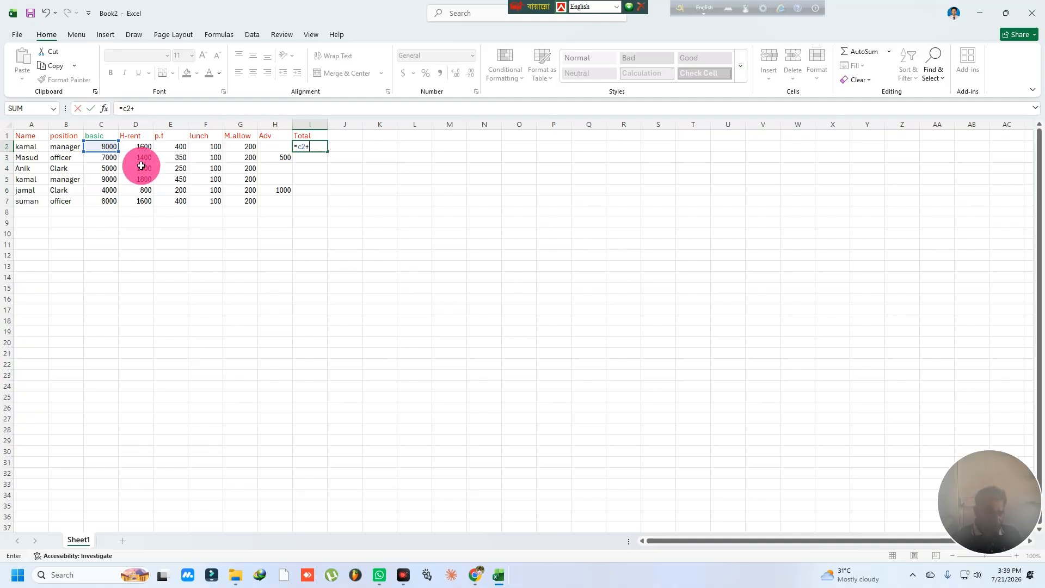
text(d)
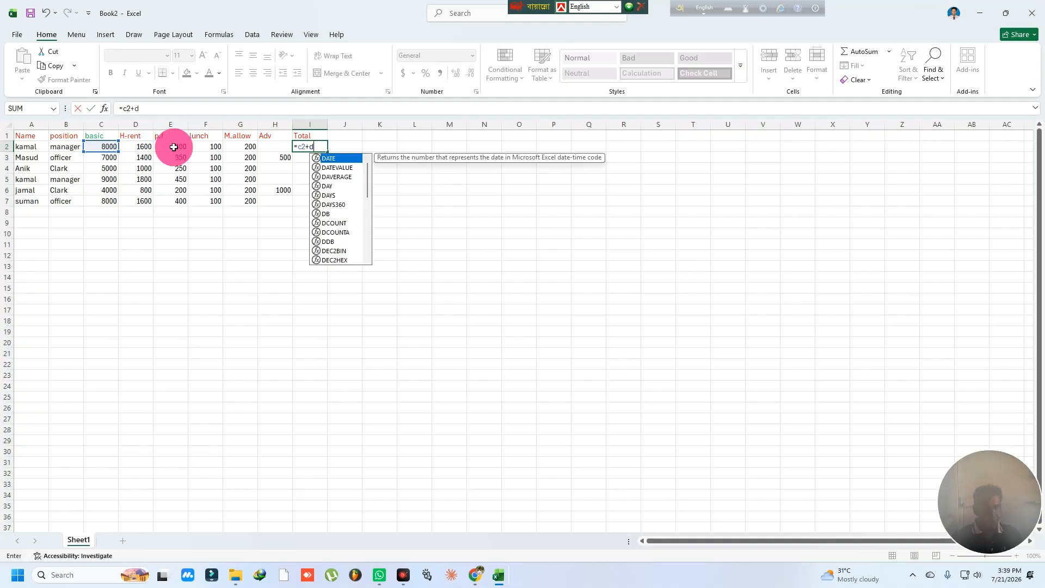
text(2)
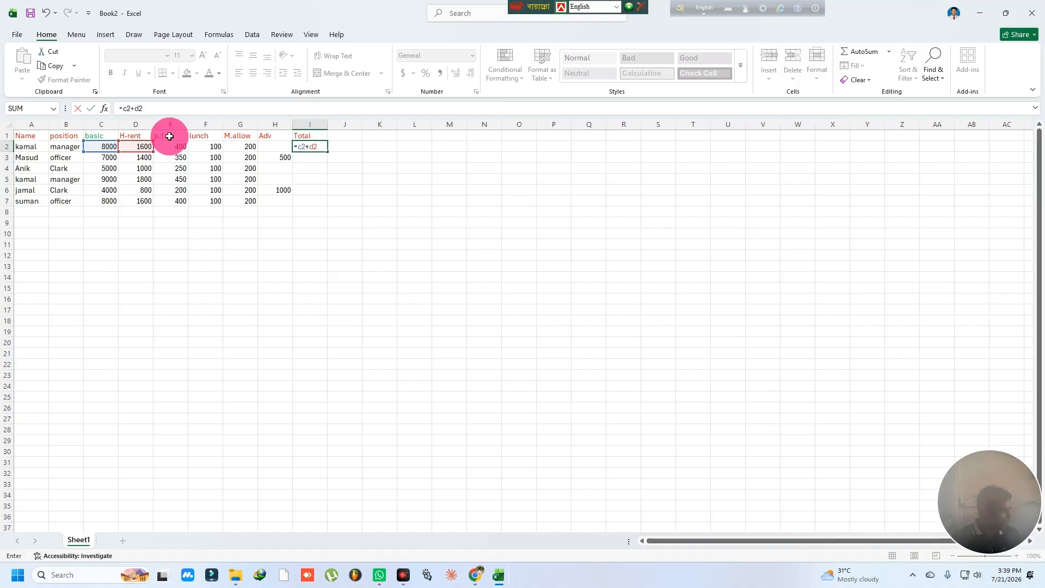
text(-)
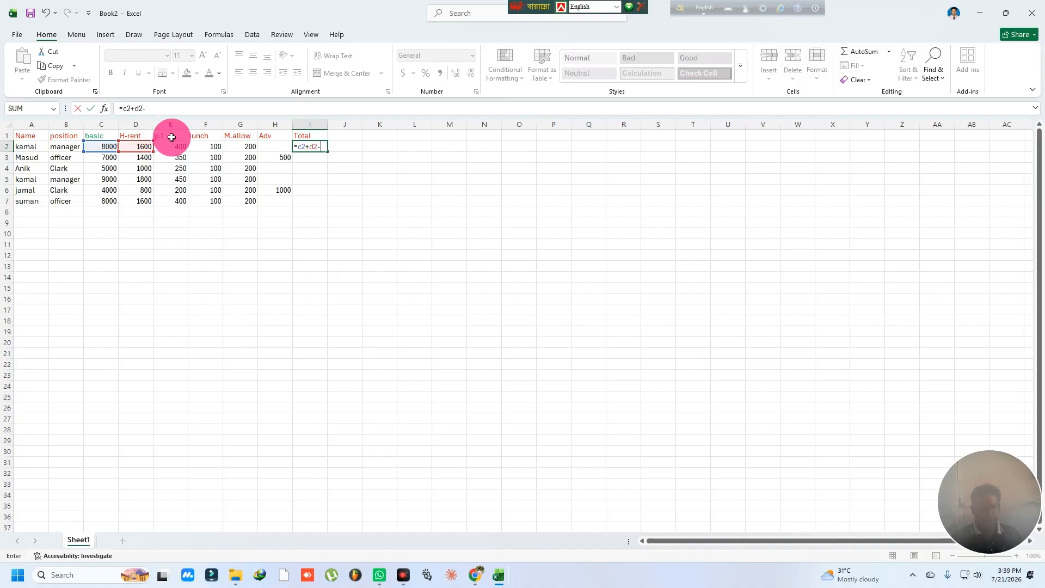
text(e2)
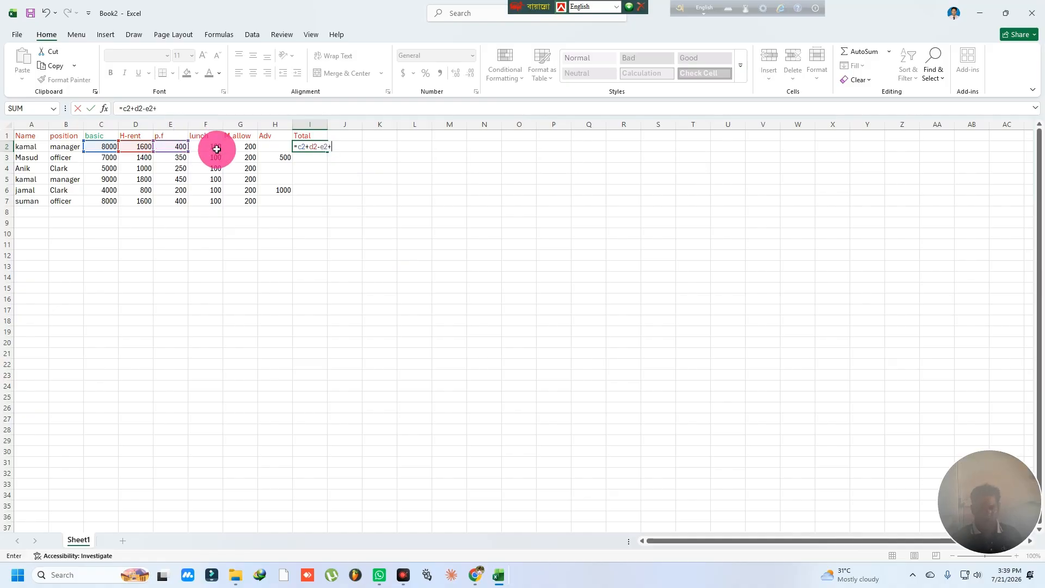
text(+f2+)
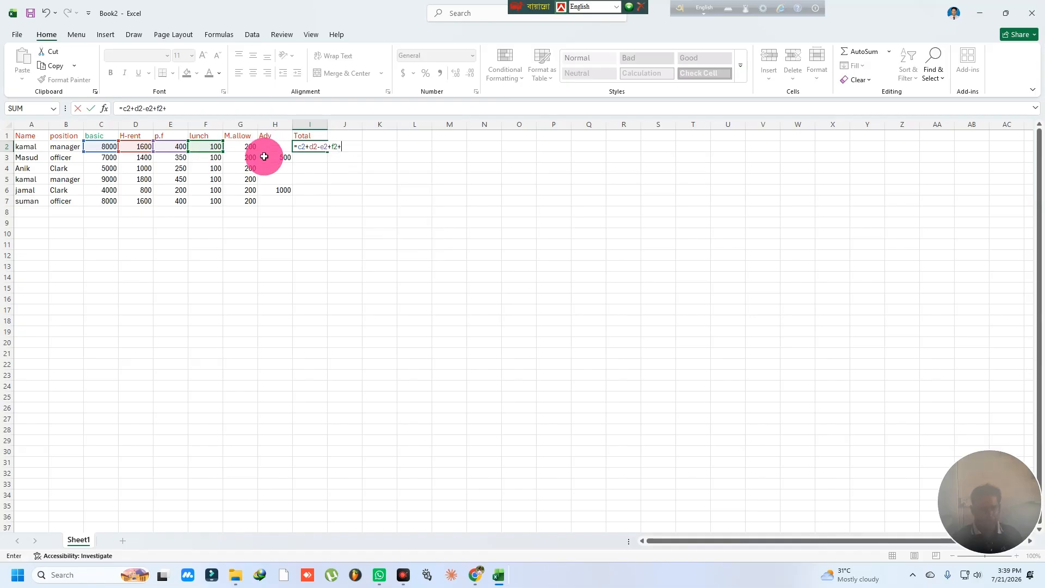
text(g2)
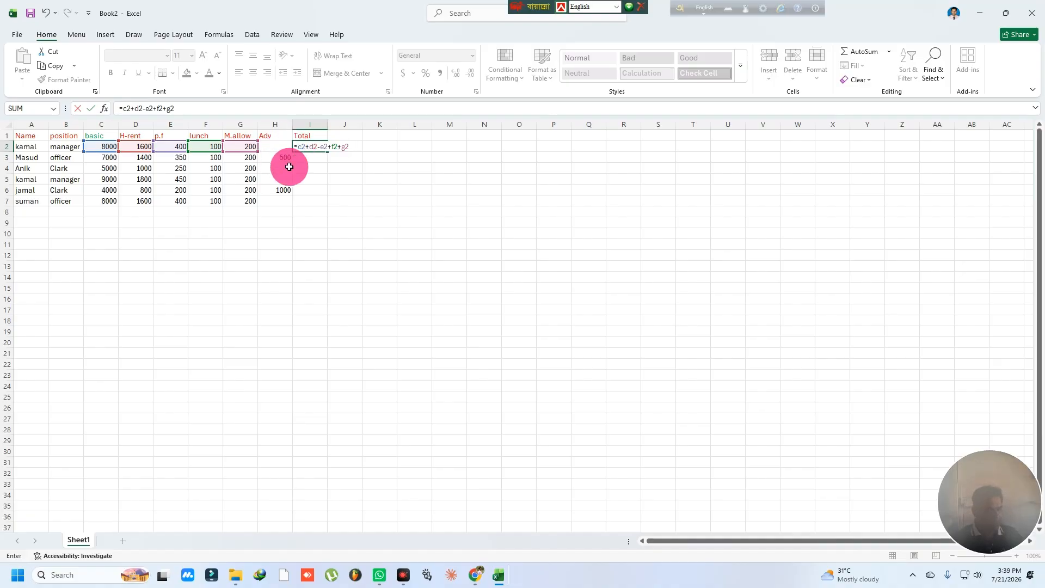
text(-)
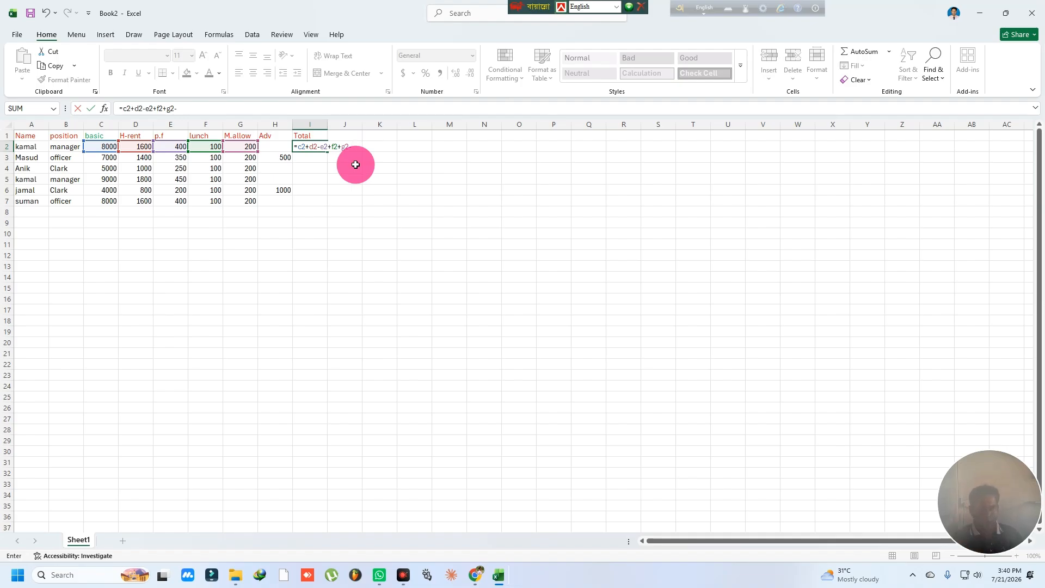
text(h2)
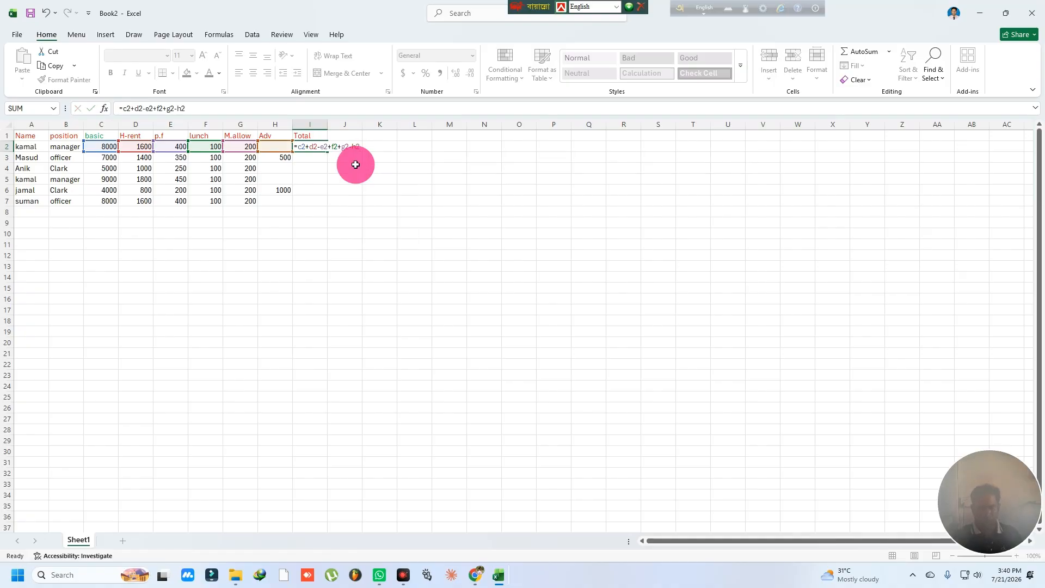
key(Return)
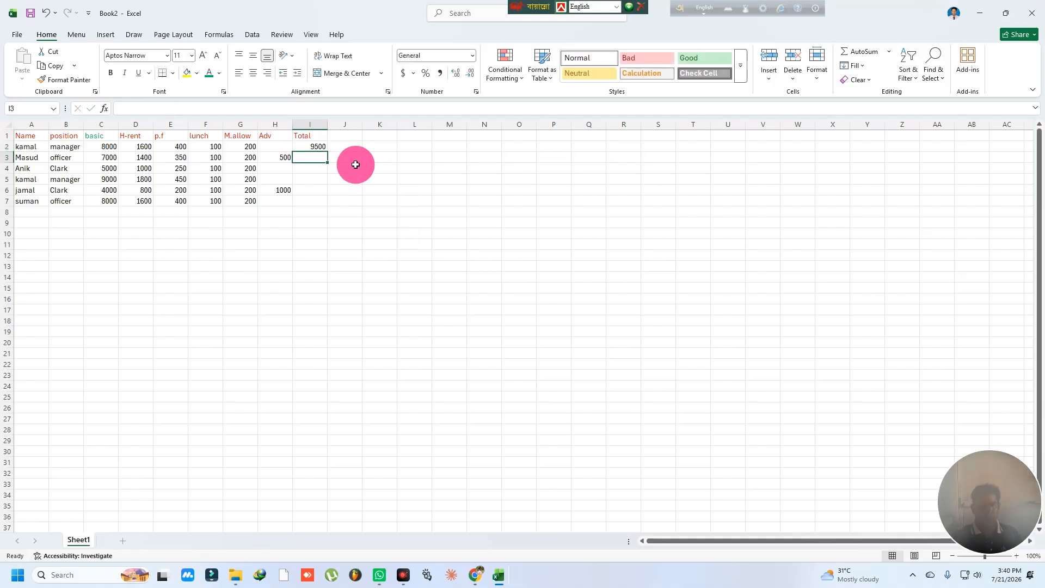
Step: Fill the Total formula from I2 down to I7
click(308, 145)
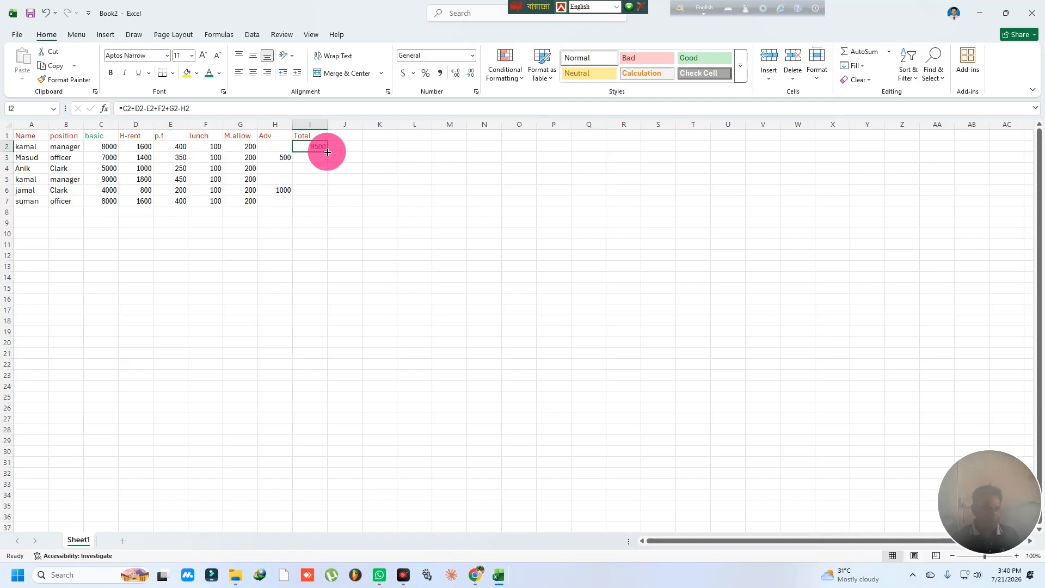
drag(327, 152, 328, 206)
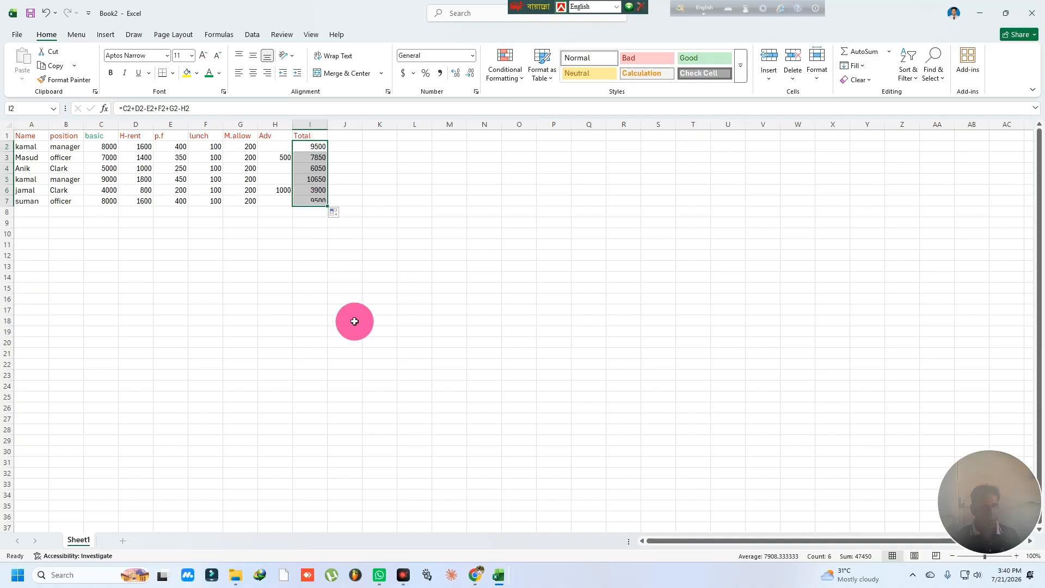
click(386, 321)
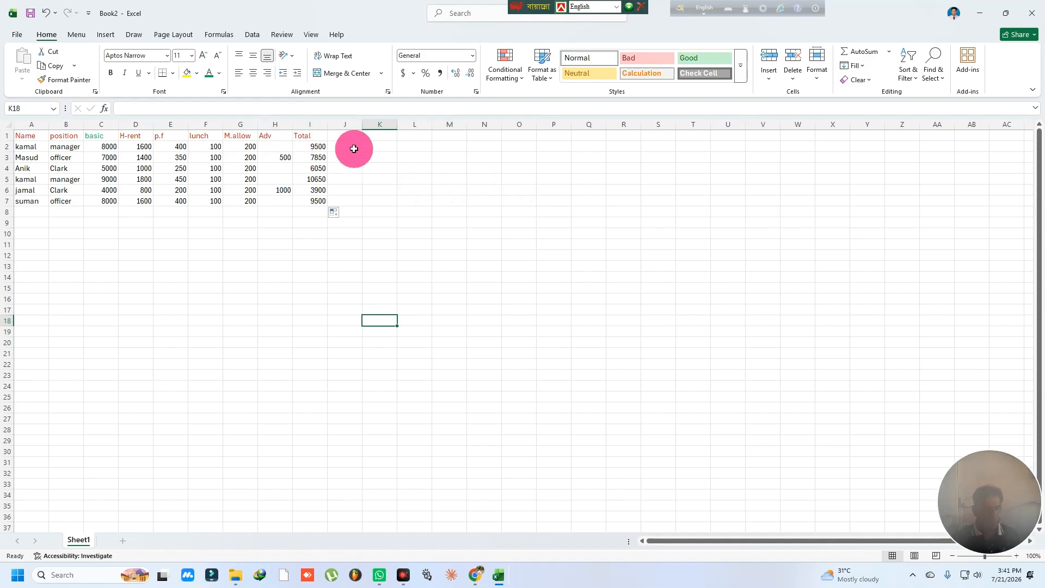
Step: Apply All Borders to the salary table A1:I7
click(174, 256)
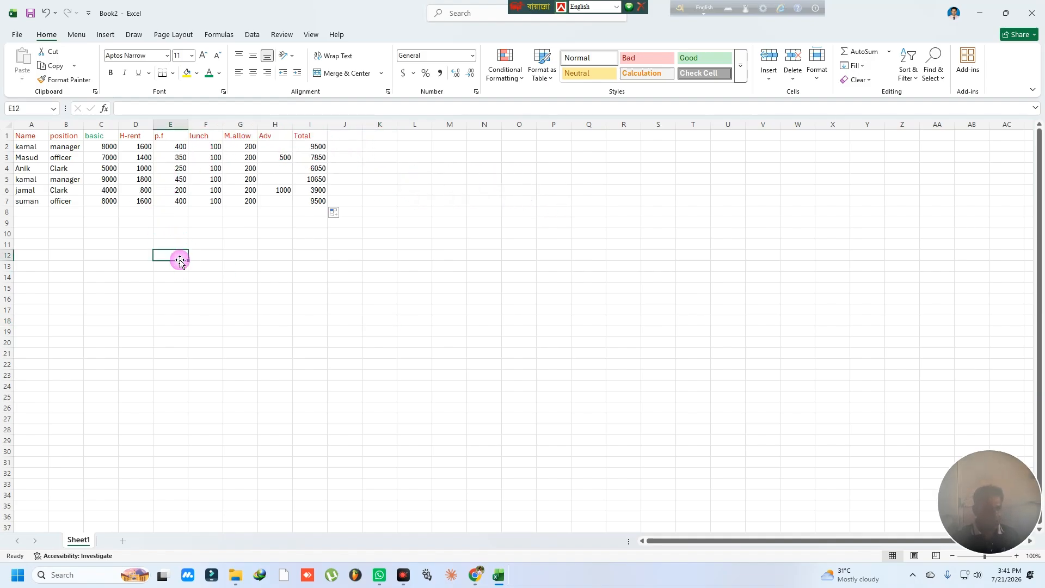
drag(26, 136, 324, 203)
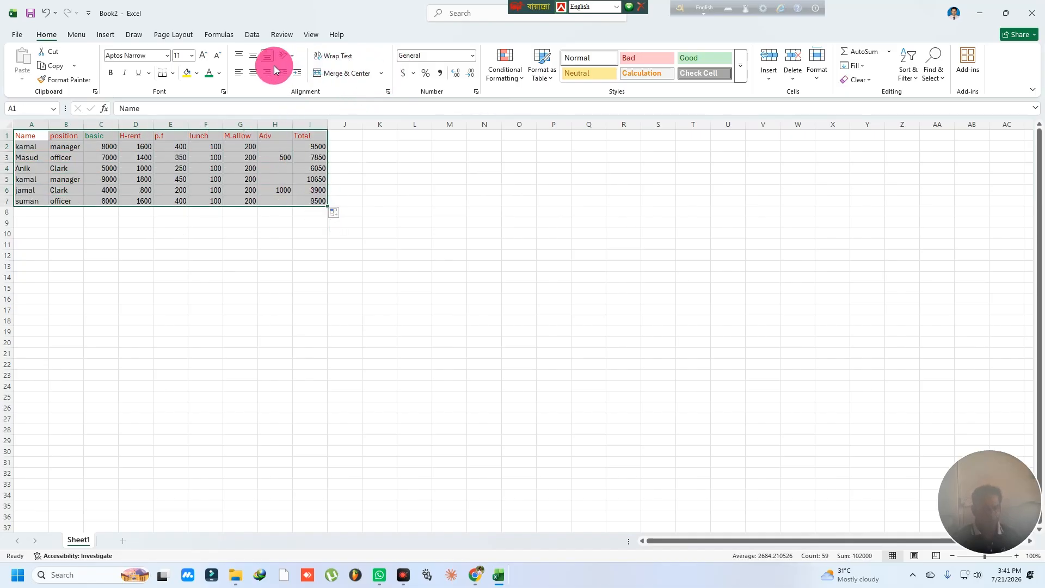
click(172, 73)
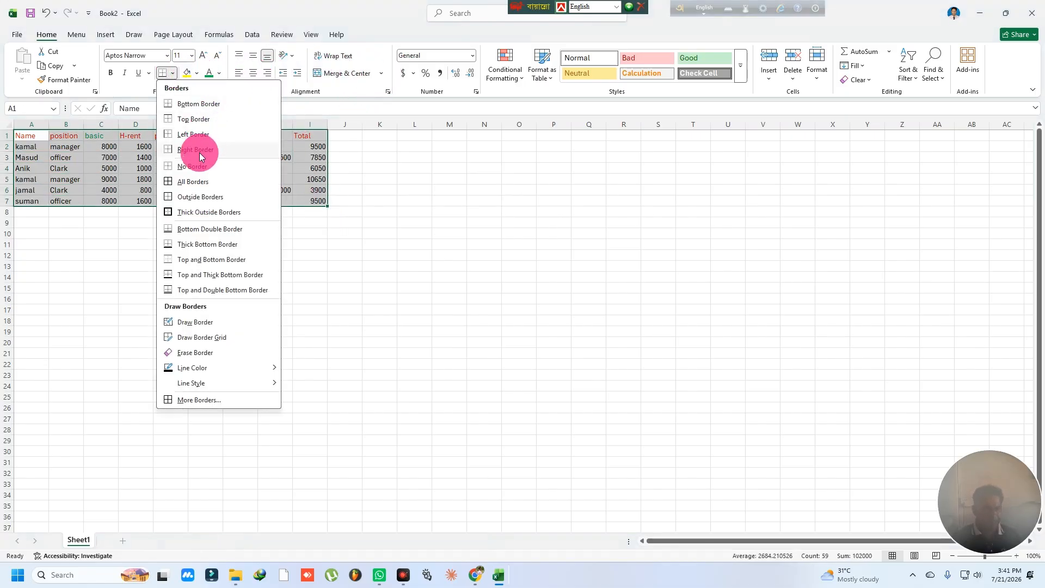
click(191, 184)
click(310, 276)
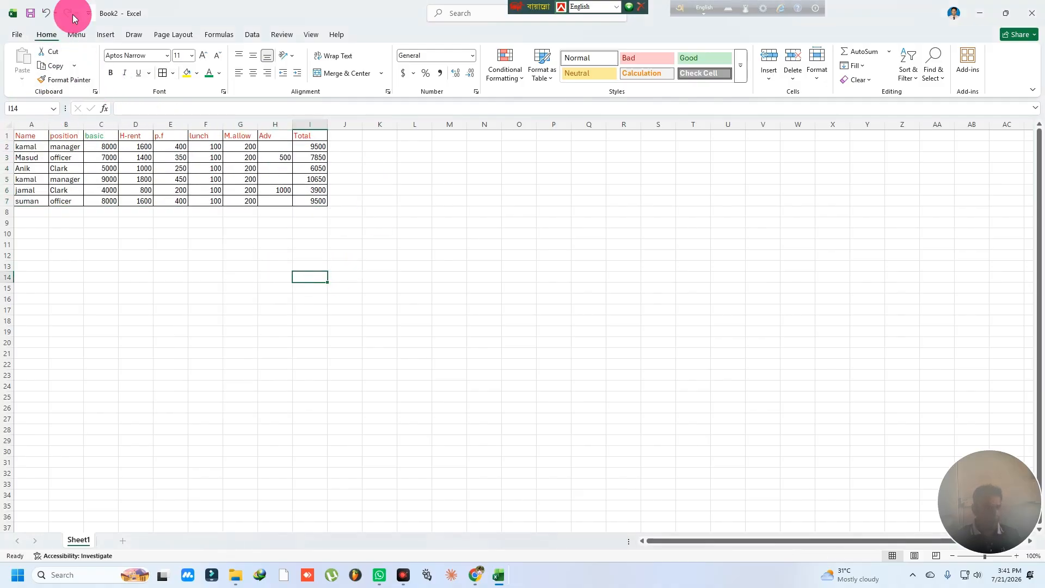
Step: Examine the bordered salary table in Print Preview and return to the worksheet
click(82, 35)
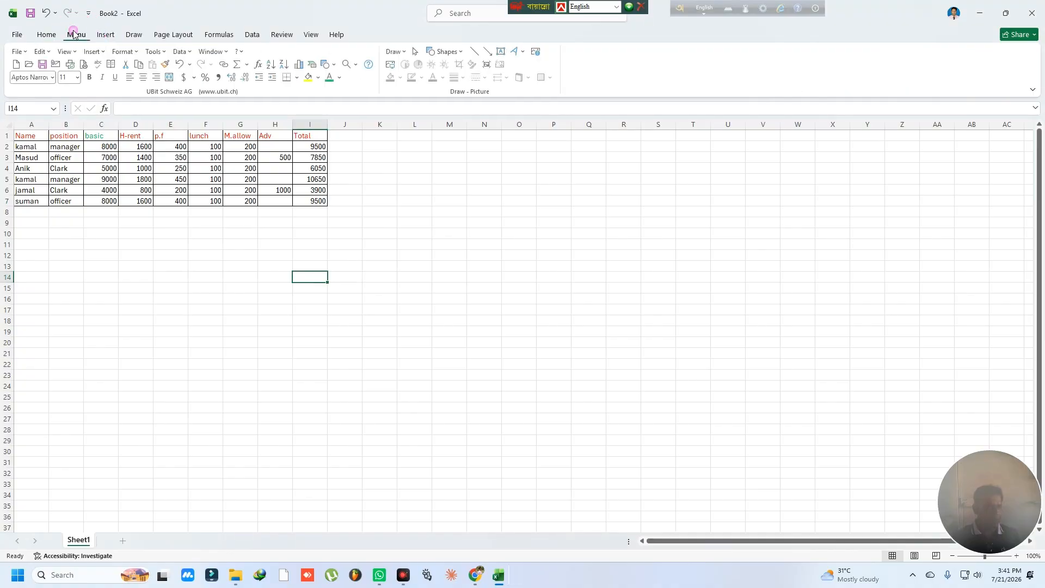
click(20, 51)
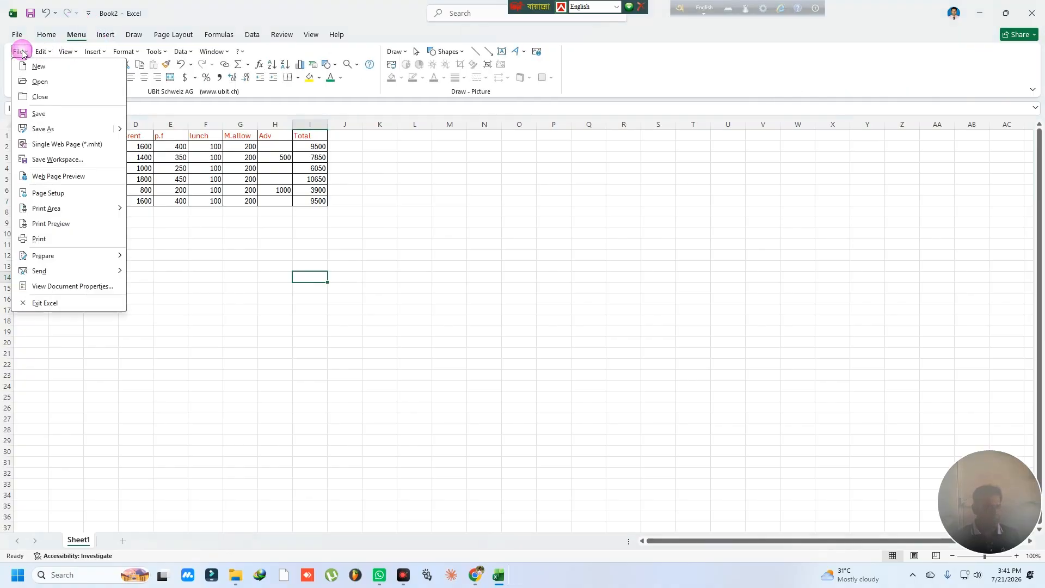
click(50, 224)
scroll(512, 168, up, 2)
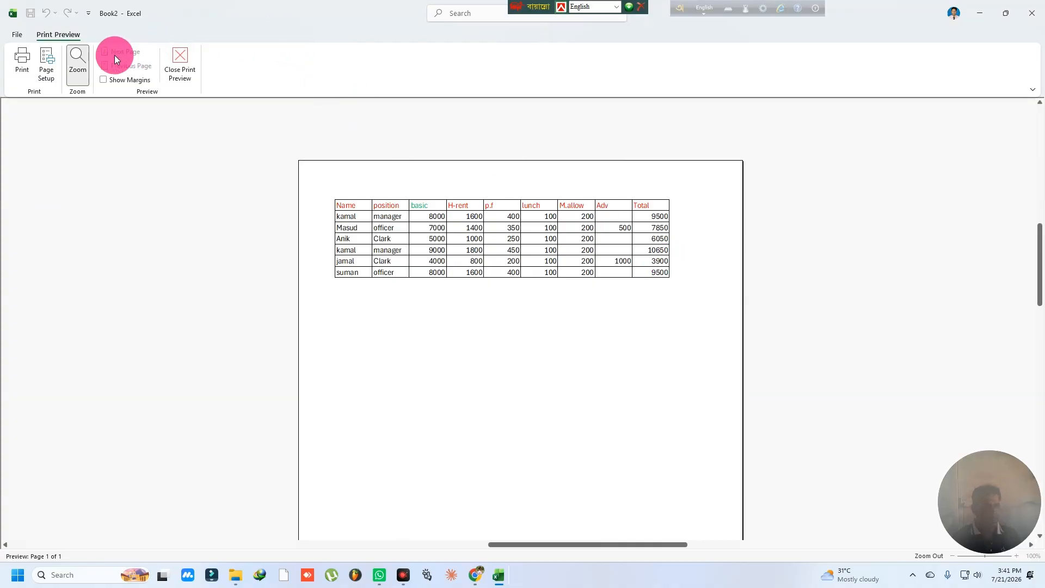
click(1032, 13)
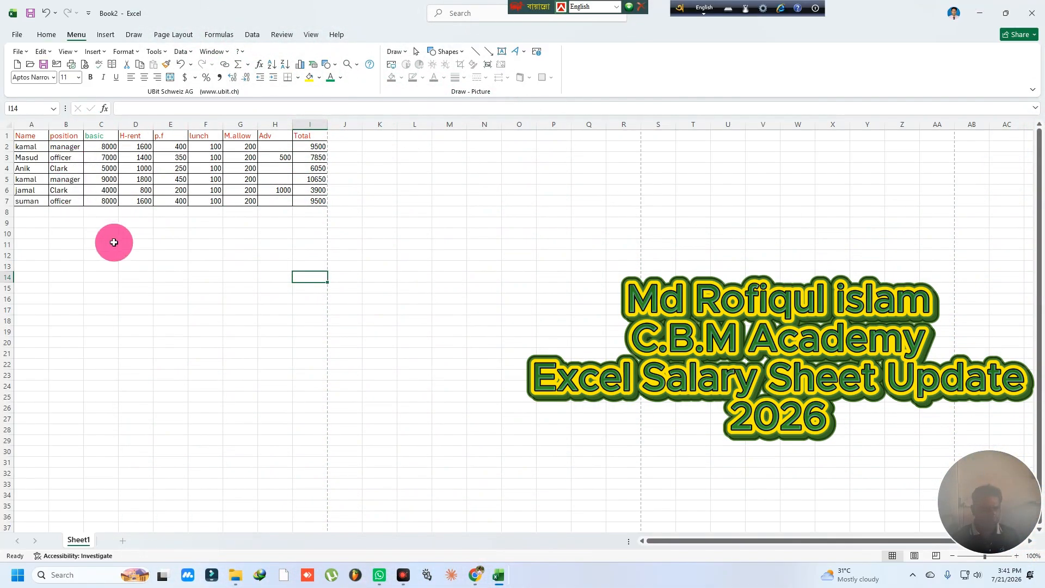
Step: Remove all borders from the salary table A1:I7 with No Border
click(109, 242)
drag(17, 135, 315, 201)
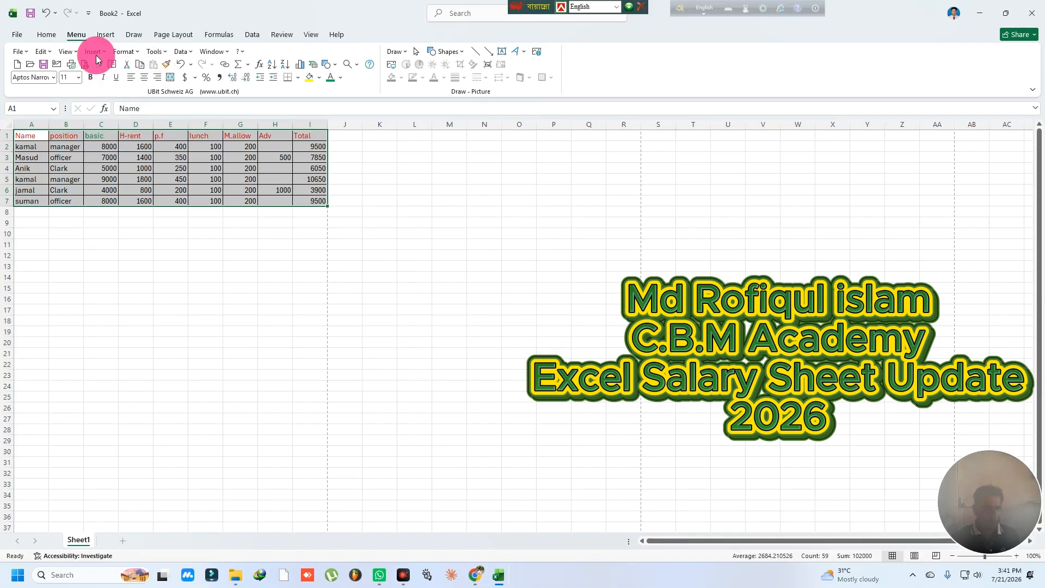
click(46, 34)
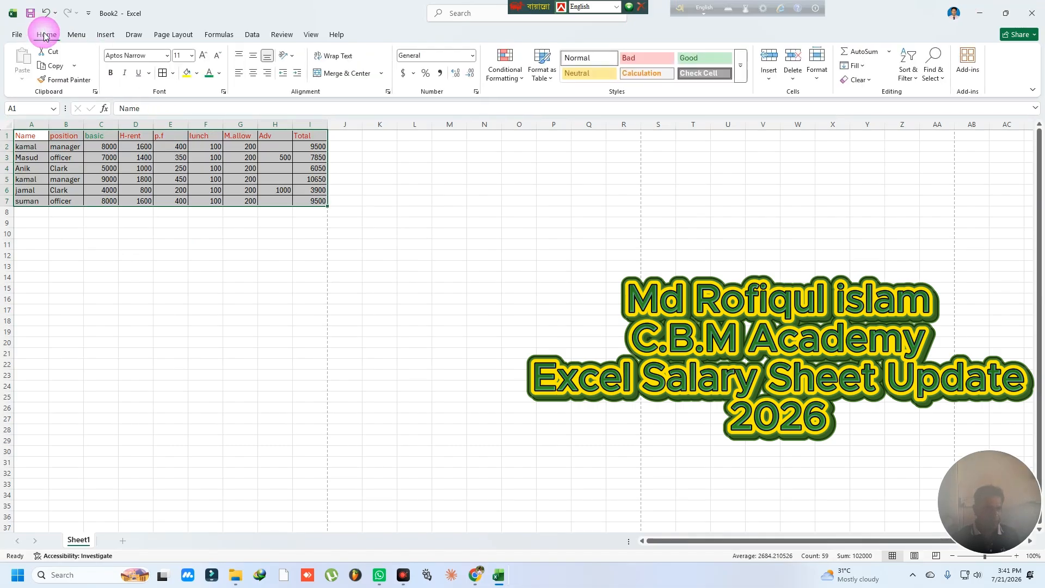
click(173, 74)
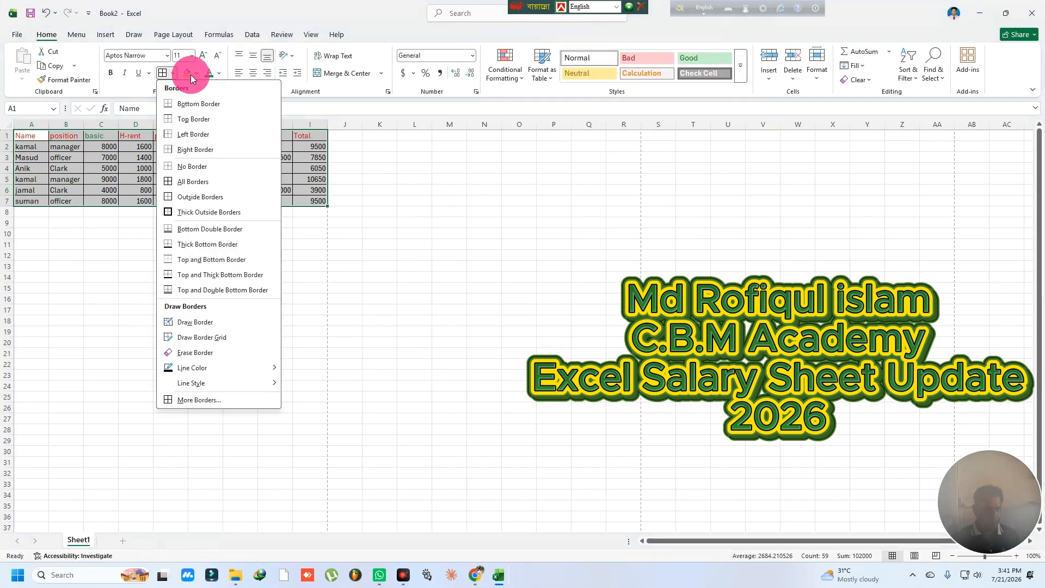
click(183, 170)
click(136, 266)
click(487, 378)
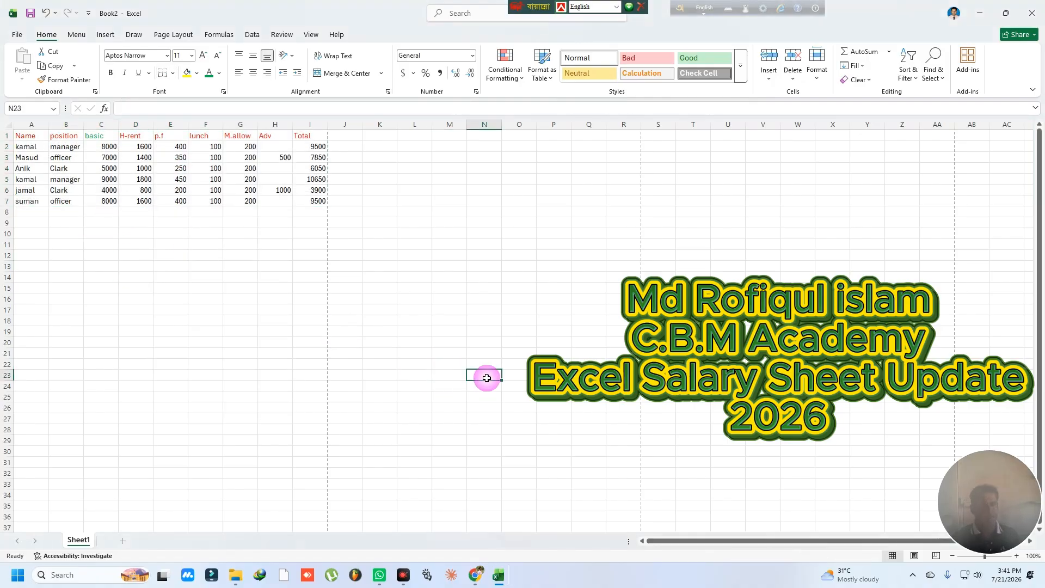